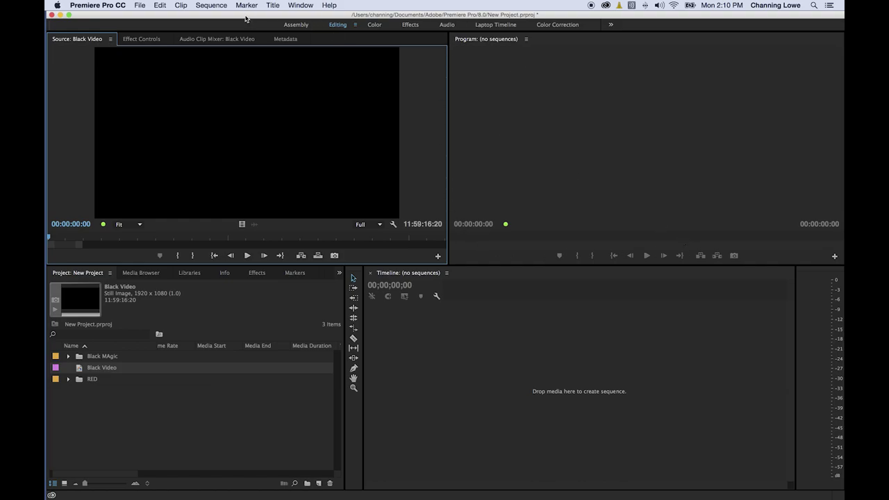
# Open the Playback page of Preferences from the Premiere Pro CC menu
pyautogui.click(118, 8)
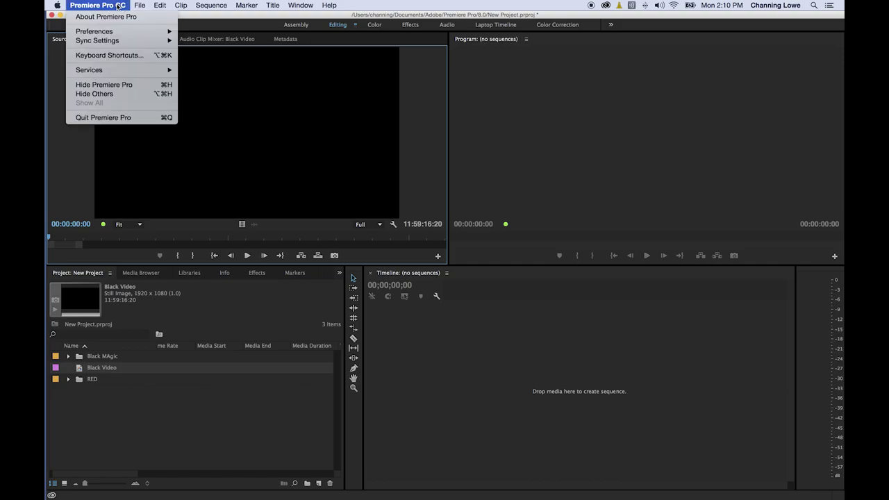
pyautogui.moveTo(127, 32)
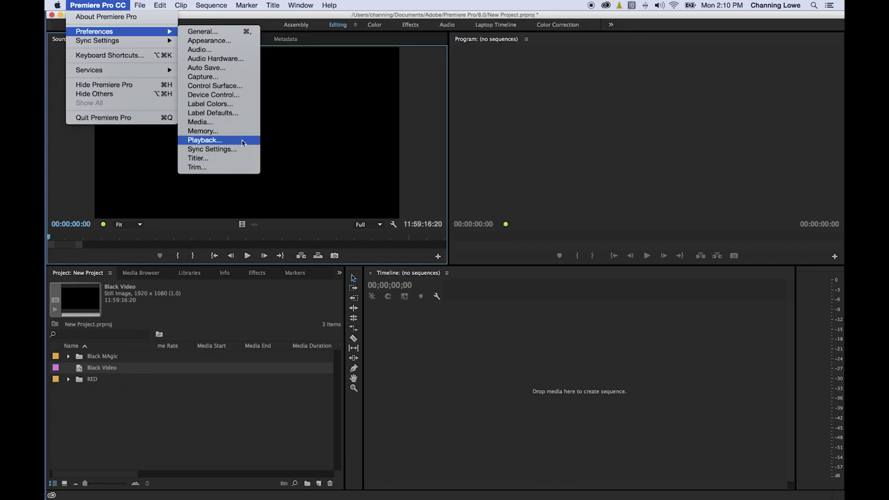
pyautogui.click(318, 125)
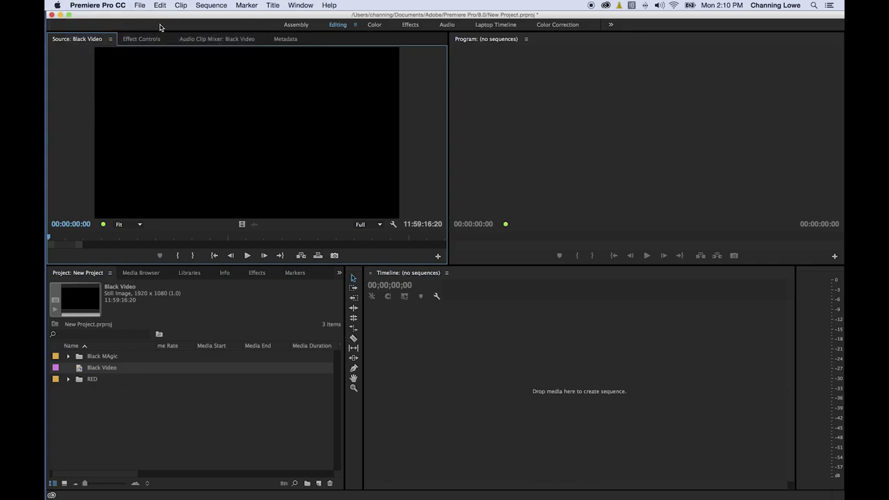
pyautogui.click(115, 7)
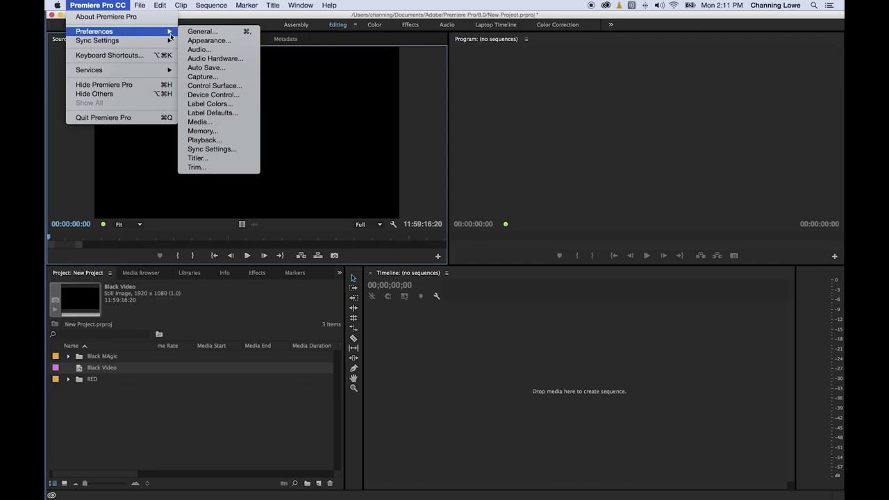
pyautogui.click(217, 142)
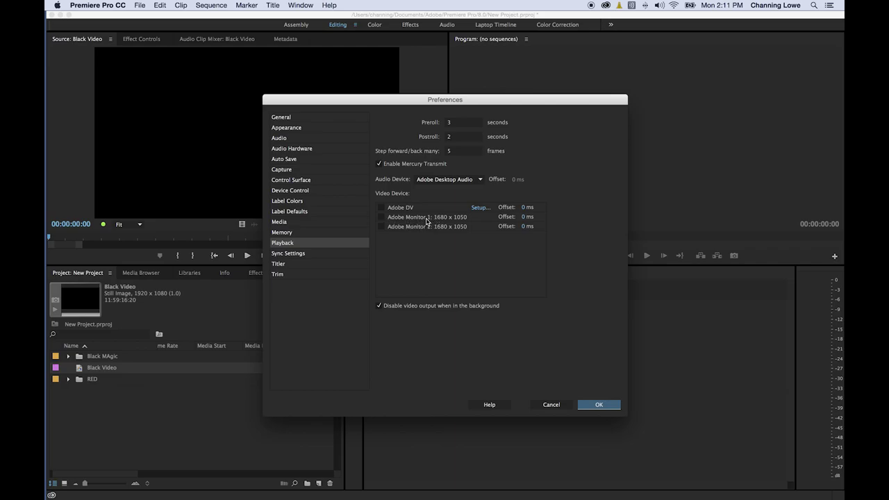
# Tick Adobe Monitor 2 as a playback video device and confirm with OK
pyautogui.click(381, 227)
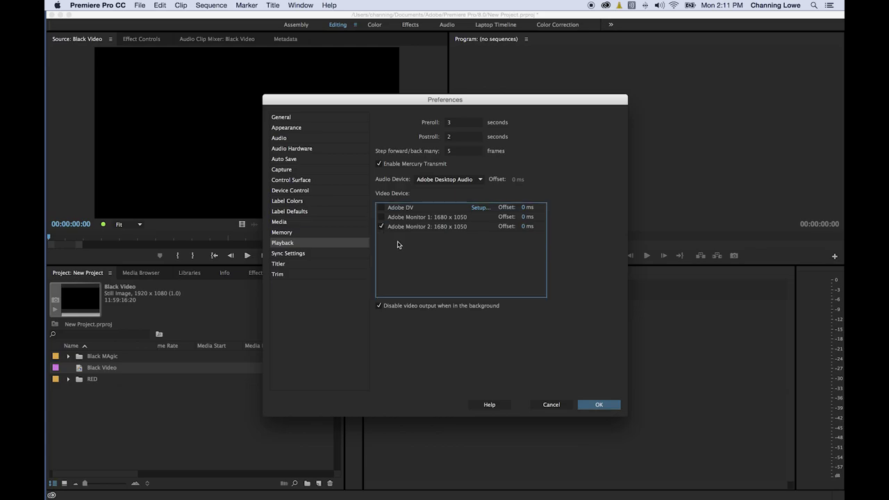
pyautogui.click(595, 405)
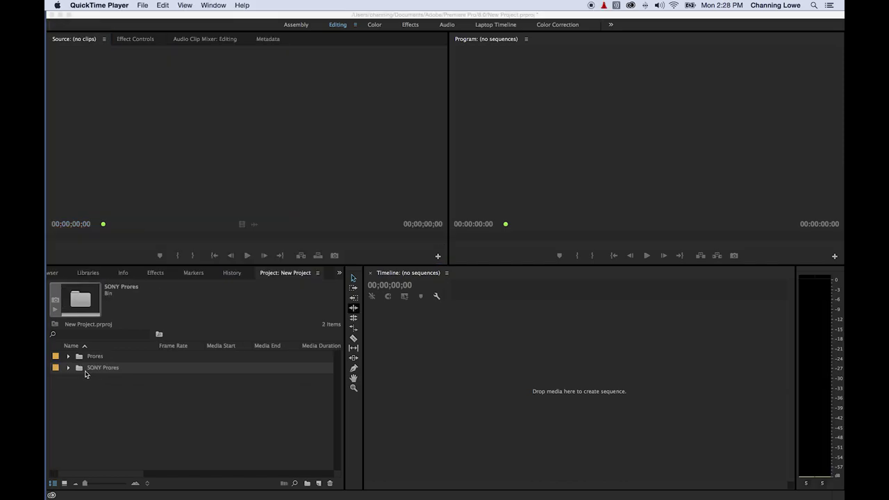
# Show the Prores bin maximized in Icon View with larger thumbnails, and load A004_C013_1015Z7.mov
pyautogui.doubleClick(82, 357)
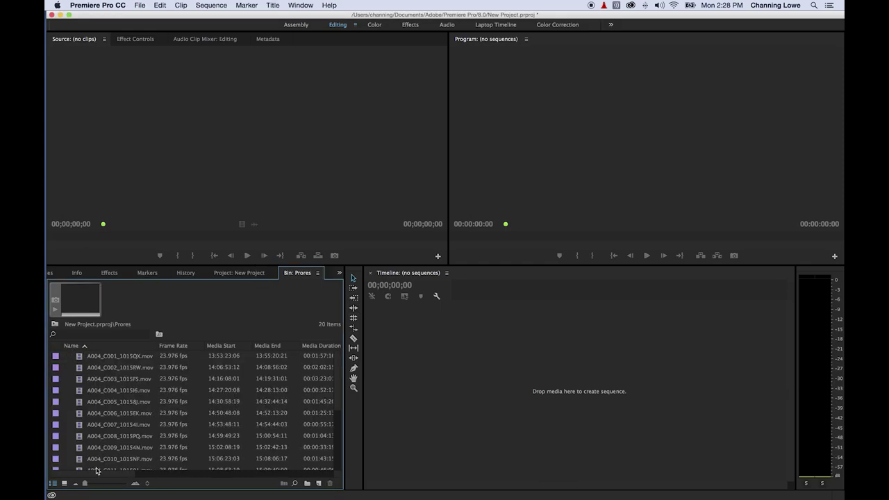
pyautogui.click(64, 483)
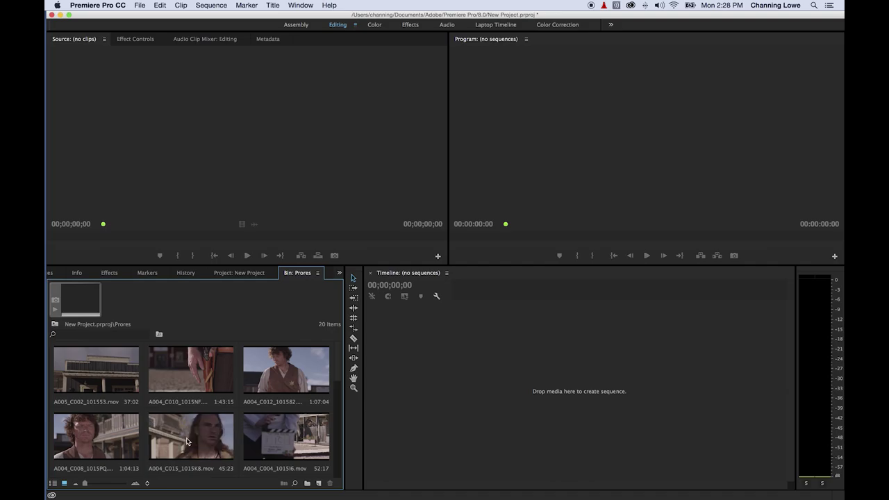
pyautogui.press('`')
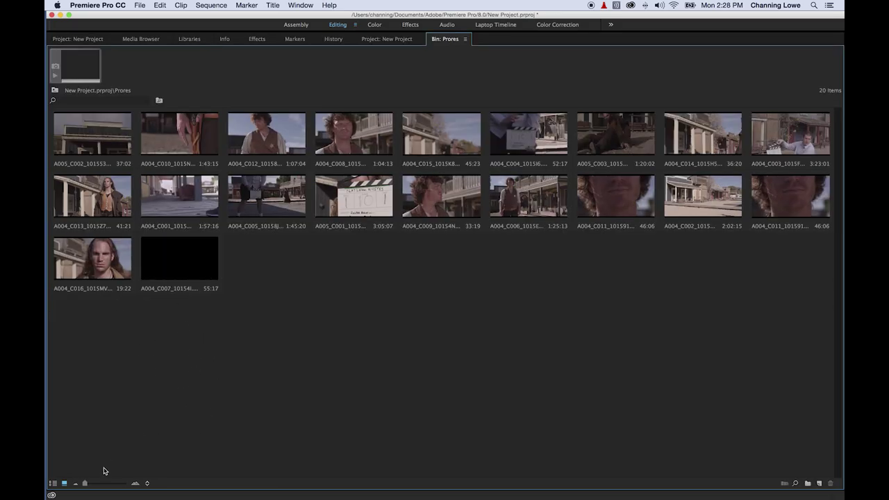
pyautogui.moveTo(85, 483); pyautogui.dragTo(94, 483)
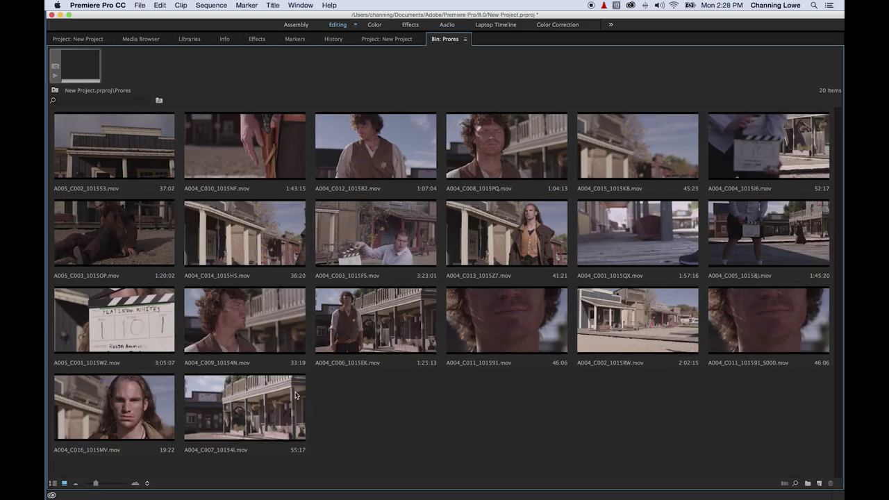
pyautogui.click(321, 333)
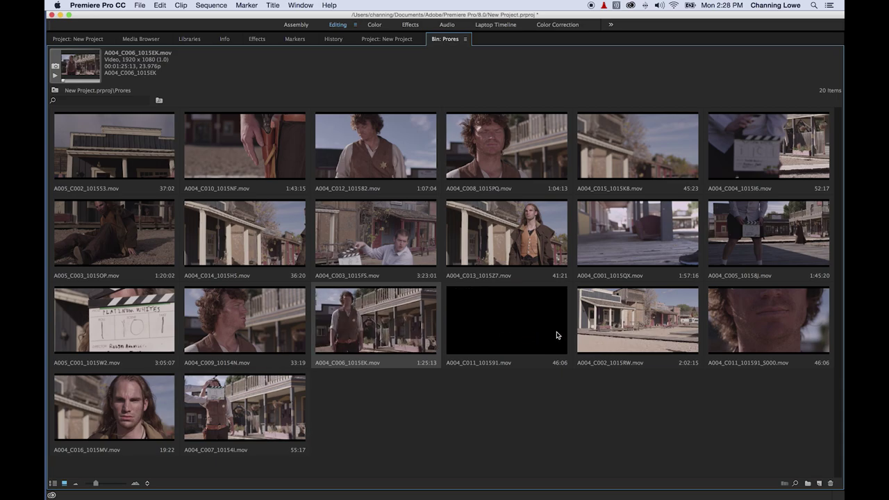
pyautogui.doubleClick(497, 249)
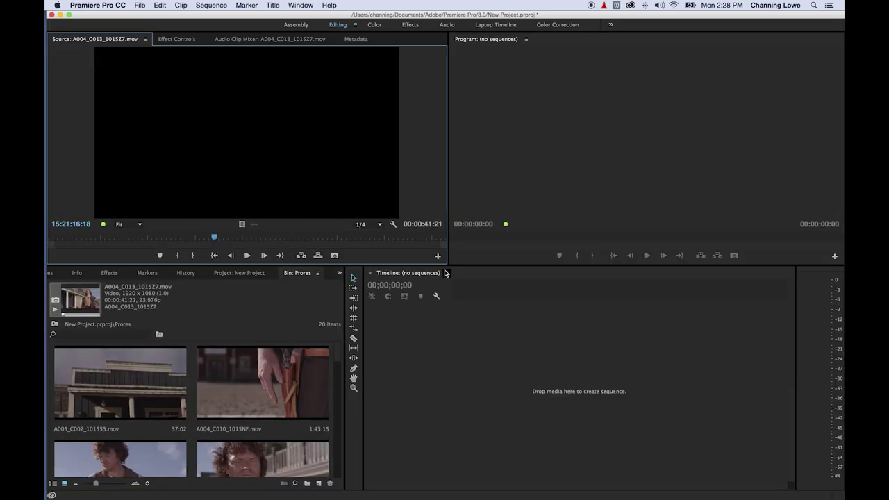
# Switch the Prores bin to List View and preview A004_C006_1015EK.mov and A004_C008_1015PQ.mov
pyautogui.moveTo(184, 237)
pyautogui.mouseDown()
pyautogui.moveTo(248, 239)
pyautogui.moveTo(193, 239)
pyautogui.mouseUp()
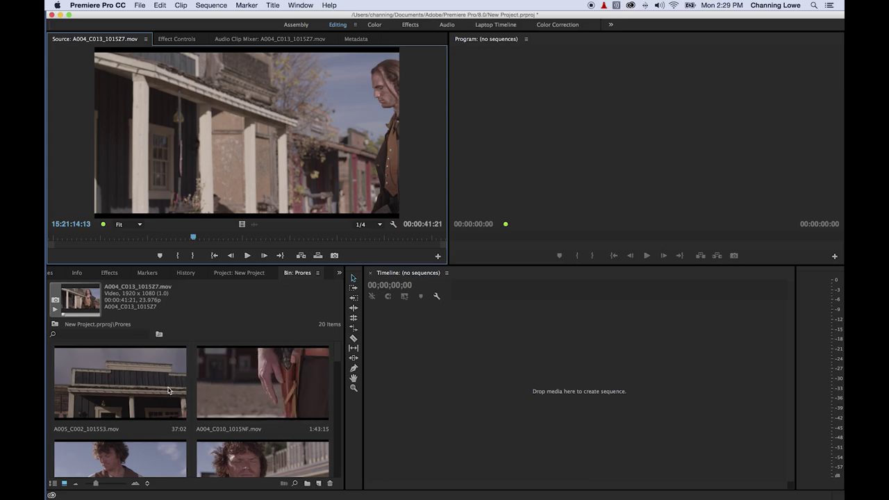
pyautogui.click(53, 483)
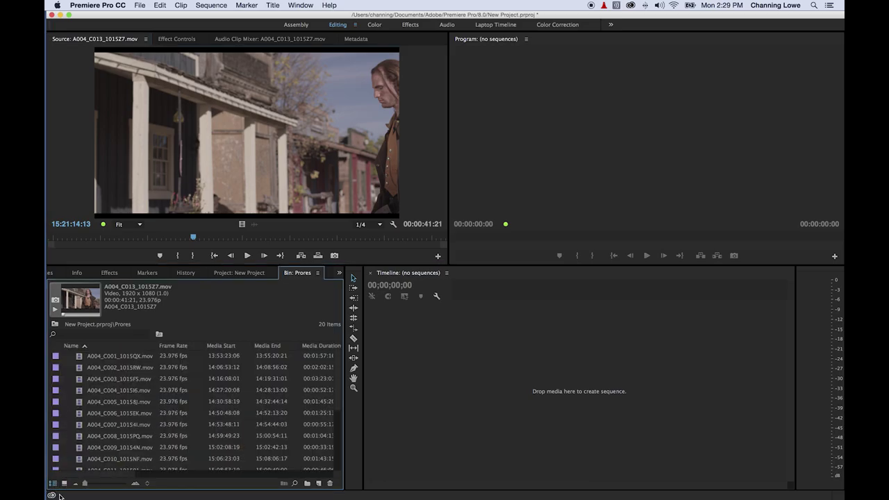
pyautogui.doubleClick(115, 413)
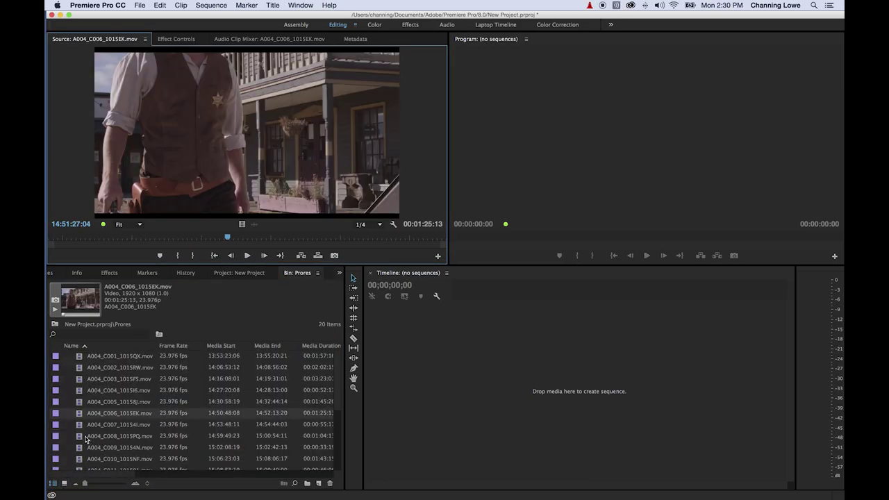
pyautogui.click(91, 358)
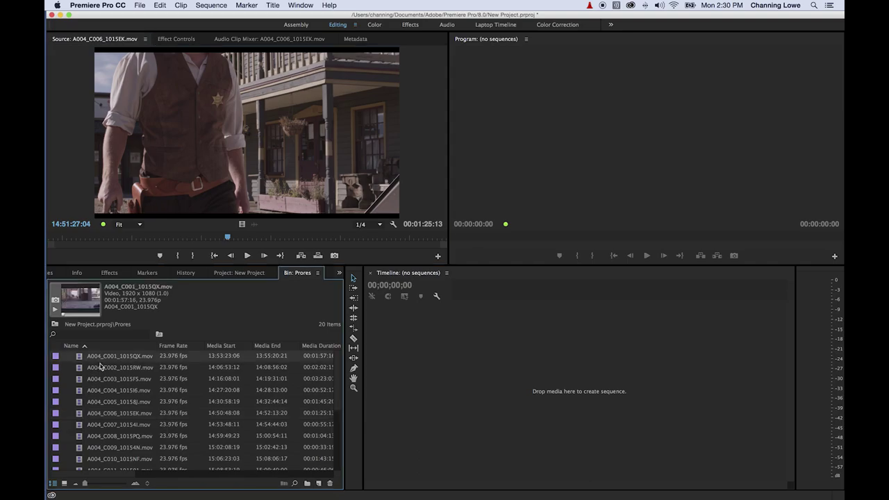
pyautogui.press('Down')
pyautogui.press('Down')
pyautogui.press('Down')
pyautogui.press('Down')
pyautogui.press('Down')
pyautogui.press('Down')
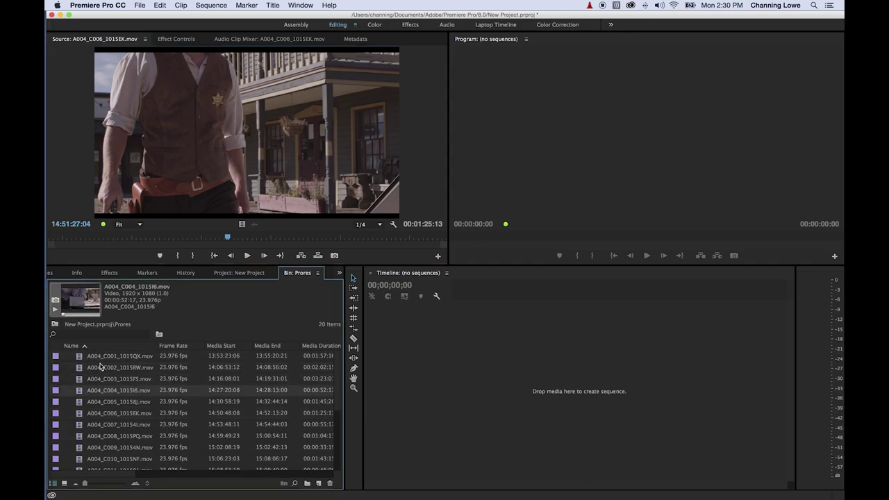
pyautogui.press('Up')
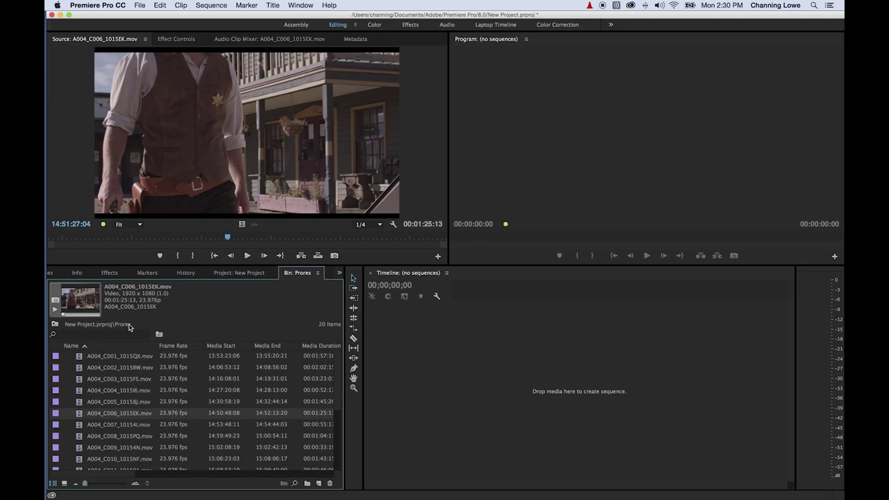
pyautogui.press('Down')
pyautogui.press('Down')
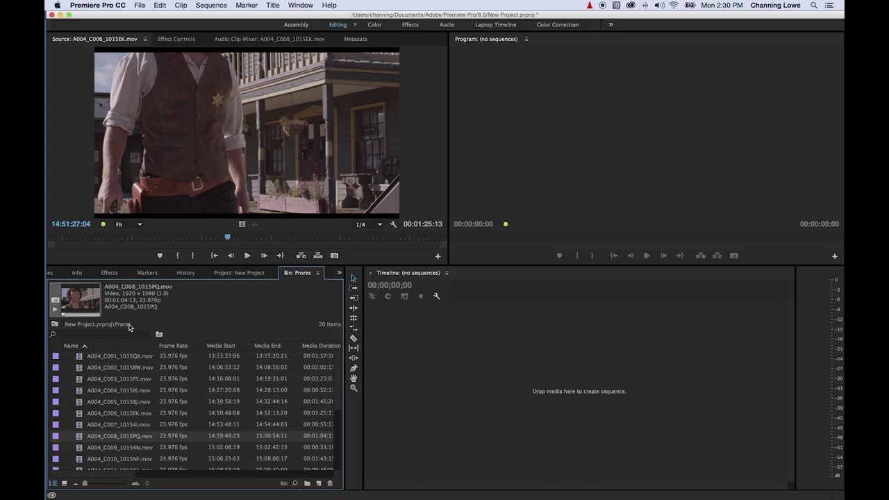
pyautogui.hotkey('shift', 'o')
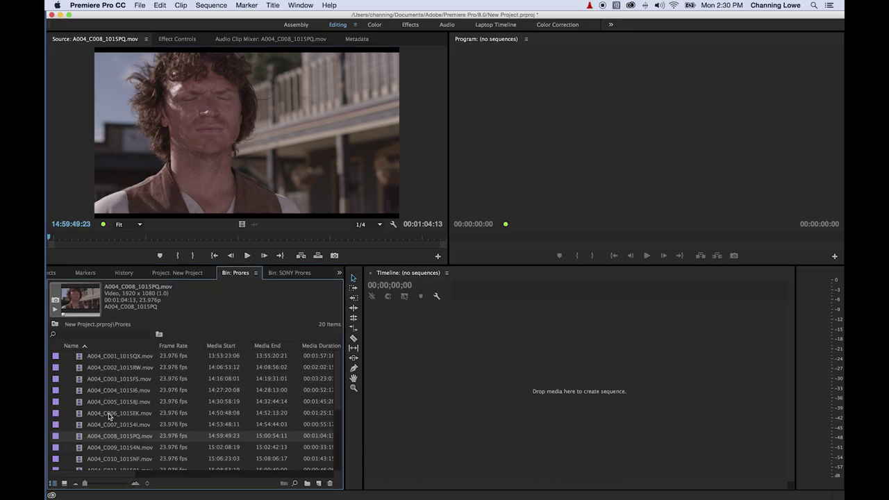
# Preview A004_C010_1015NF.mov, then load and play A004_C007_10154I.mov in the source viewer
pyautogui.click(135, 415)
pyautogui.press('Down')
pyautogui.press('Down')
pyautogui.press('Down')
pyautogui.press('Down')
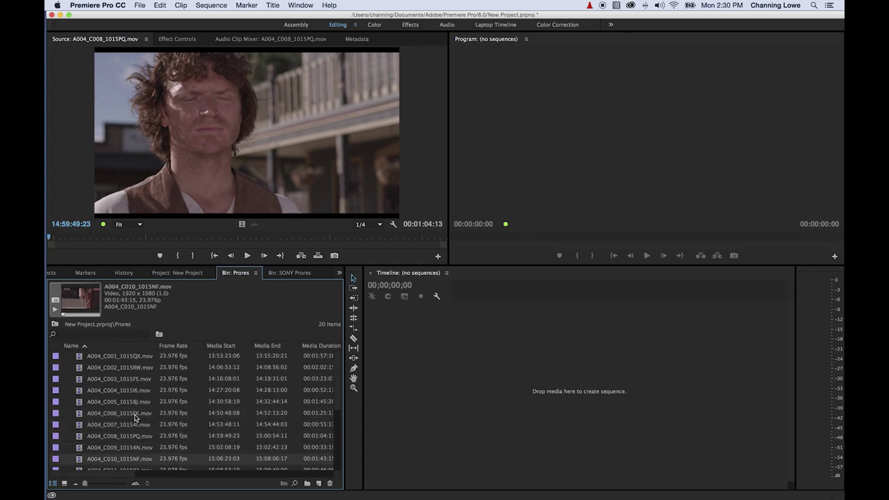
pyautogui.press('Return')
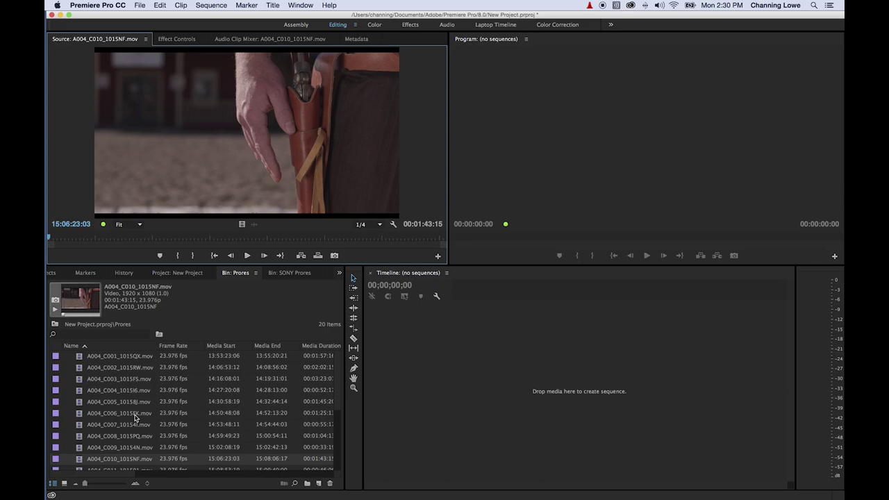
pyautogui.click(132, 426)
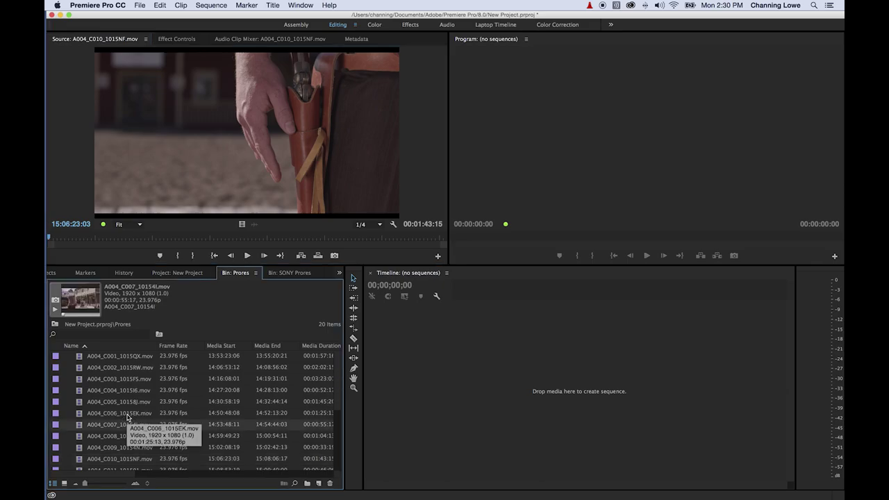
pyautogui.press('Return')
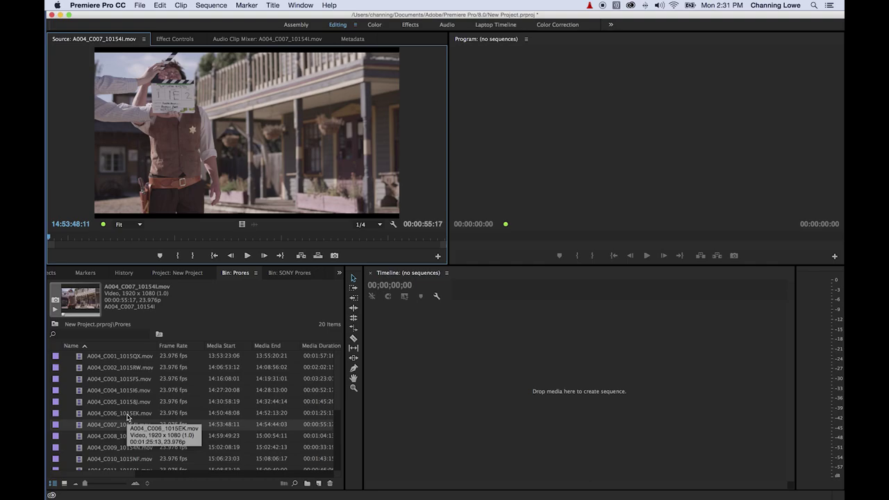
pyautogui.press('space')
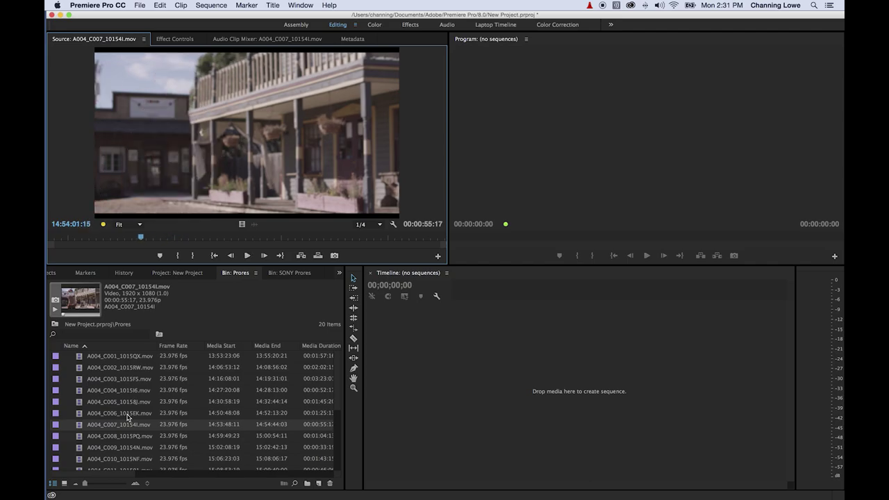
# Play and frame-step A004_C007_10154I.mov to set its In point
pyautogui.press('l')
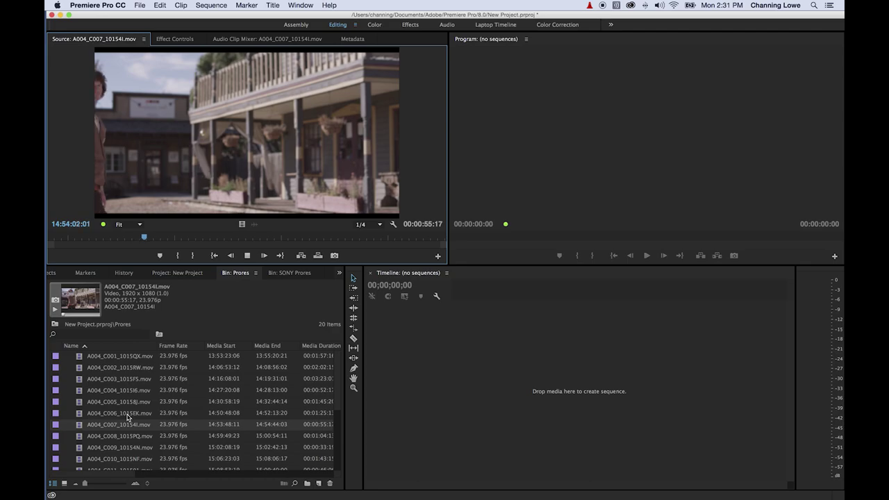
pyautogui.press('k')
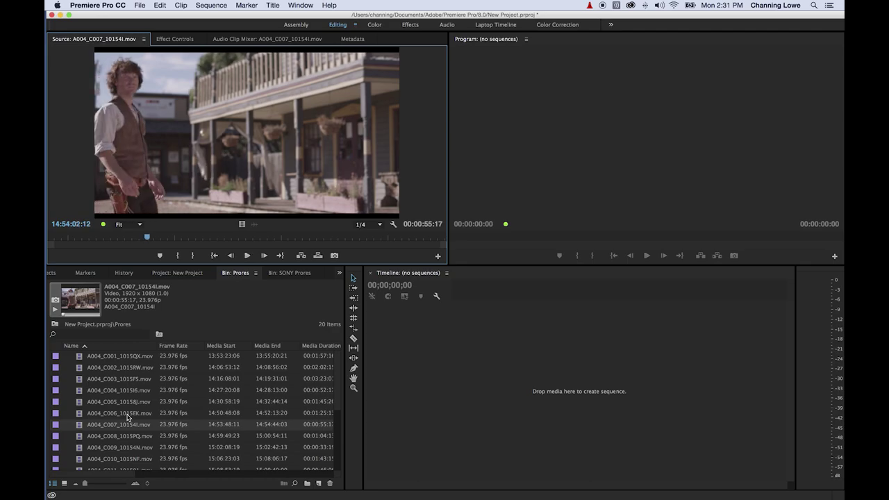
pyautogui.press('j')
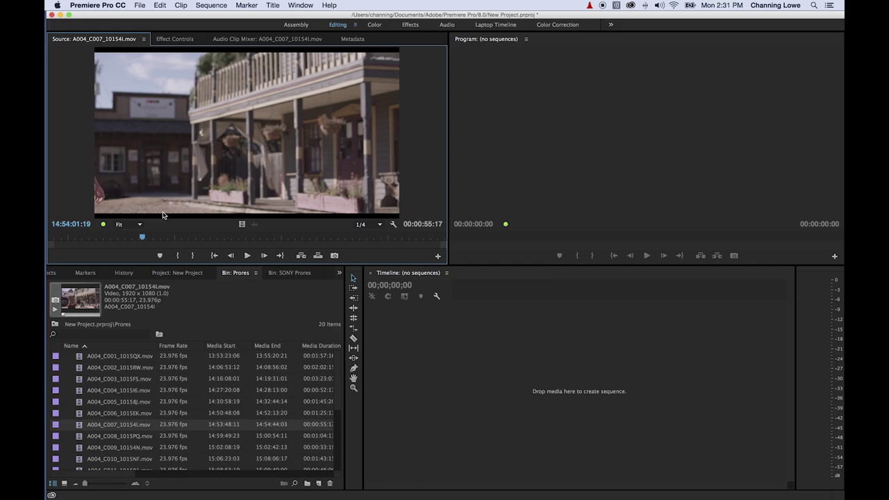
pyautogui.press('Left')
pyautogui.press('Left')
pyautogui.press('Left')
pyautogui.press('Left')
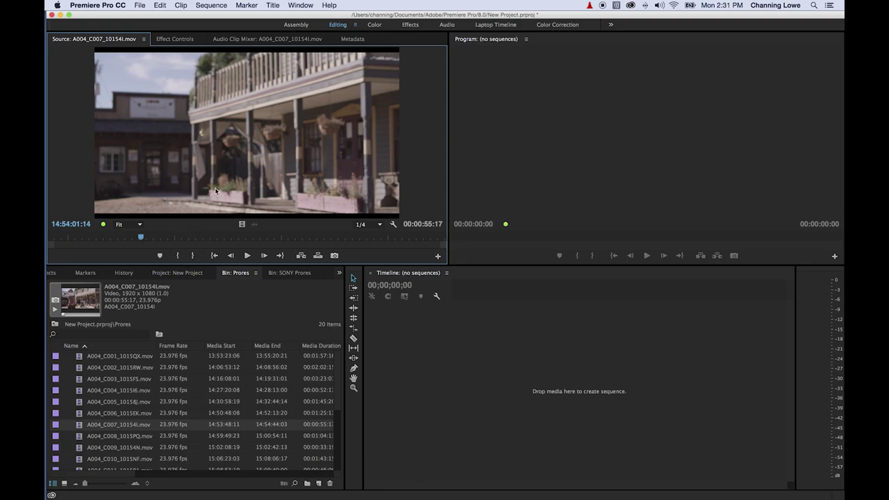
pyautogui.press('i')
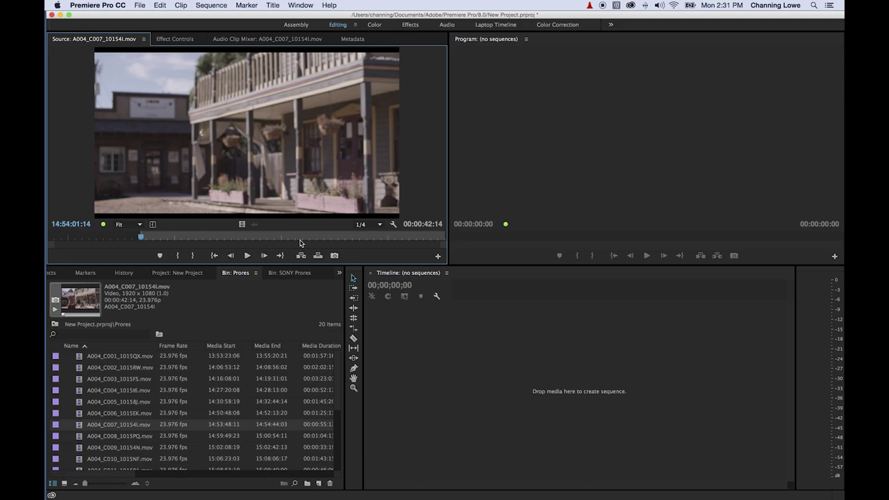
# Set the Out point just after the sheriff steps forward, giving a 00:00:03:18 range
pyautogui.press('Left')
pyautogui.press('space')
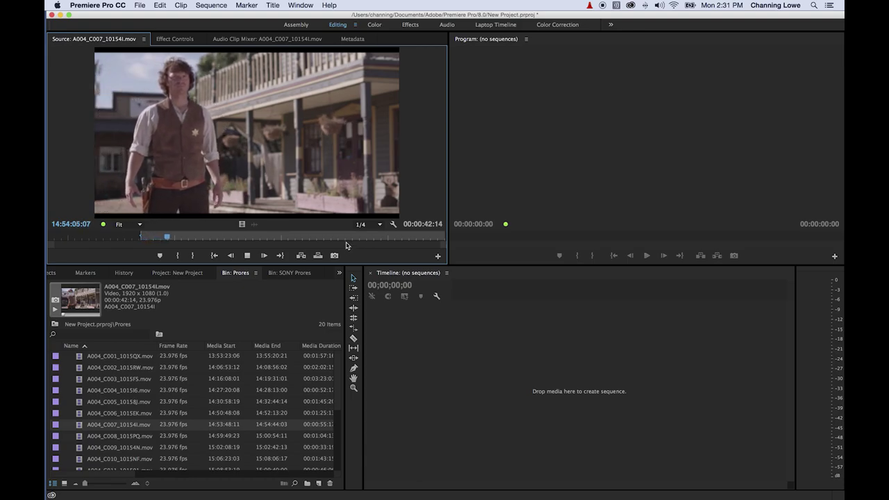
pyautogui.press('space')
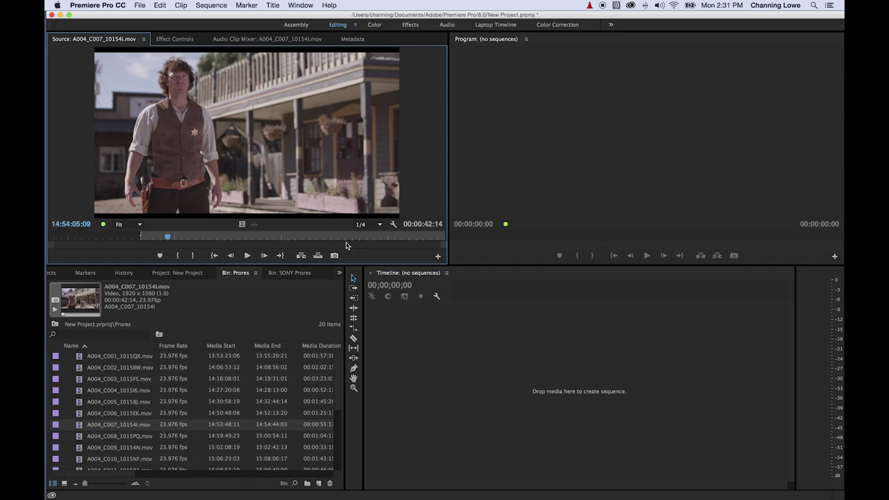
pyautogui.press('Left')
pyautogui.press('Left')
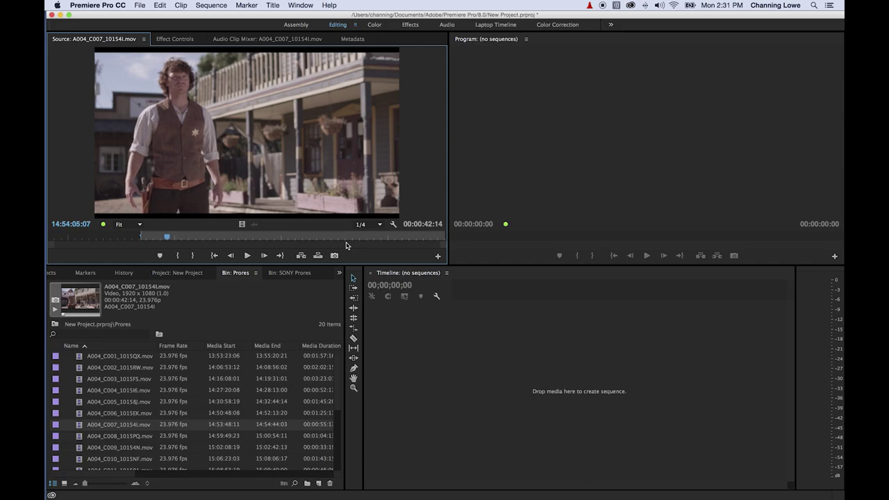
pyautogui.press('Right')
pyautogui.press('Right')
pyautogui.press('Right')
pyautogui.press('Right')
pyautogui.press('Right')
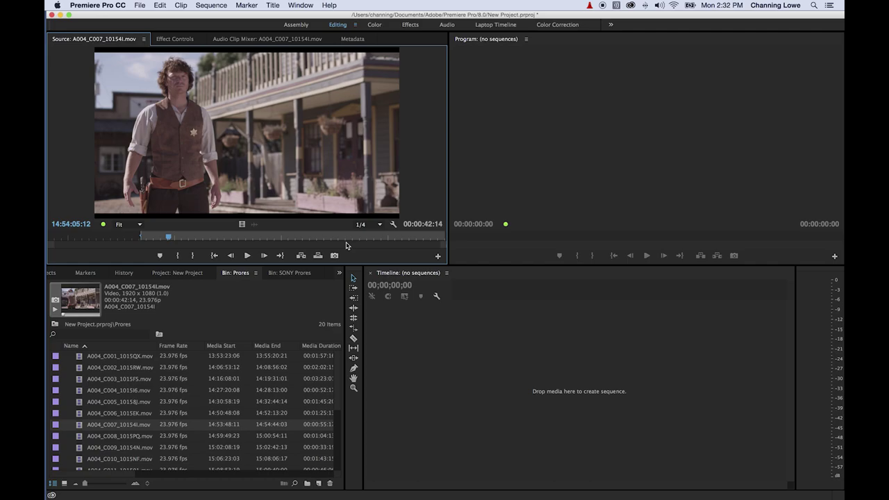
pyautogui.press('Left')
pyautogui.press('Left')
pyautogui.press('Left')
pyautogui.press('Left')
pyautogui.press('Left')
pyautogui.press('Left')
pyautogui.press('Left')
pyautogui.press('Left')
pyautogui.press('Left')
pyautogui.press('Left')
pyautogui.press('Left')
pyautogui.press('Left')
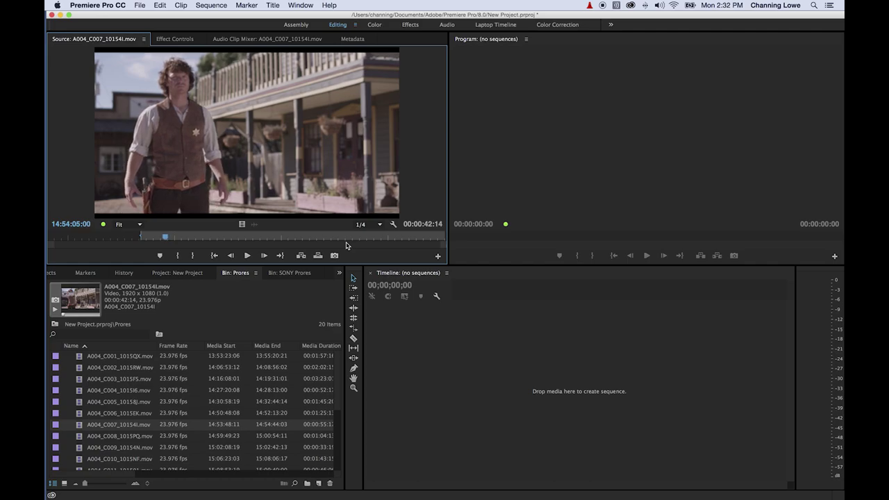
pyautogui.press('Left')
pyautogui.press('Left')
pyautogui.press('Left')
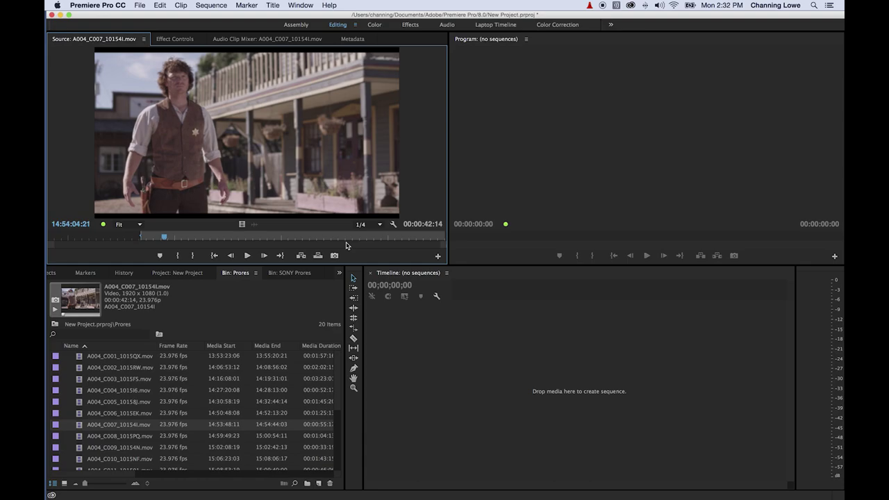
pyautogui.press('Right')
pyautogui.press('Right')
pyautogui.press('Right')
pyautogui.press('Right')
pyautogui.press('Right')
pyautogui.press('Right')
pyautogui.press('Right')
pyautogui.press('Right')
pyautogui.press('Right')
pyautogui.press('Right')
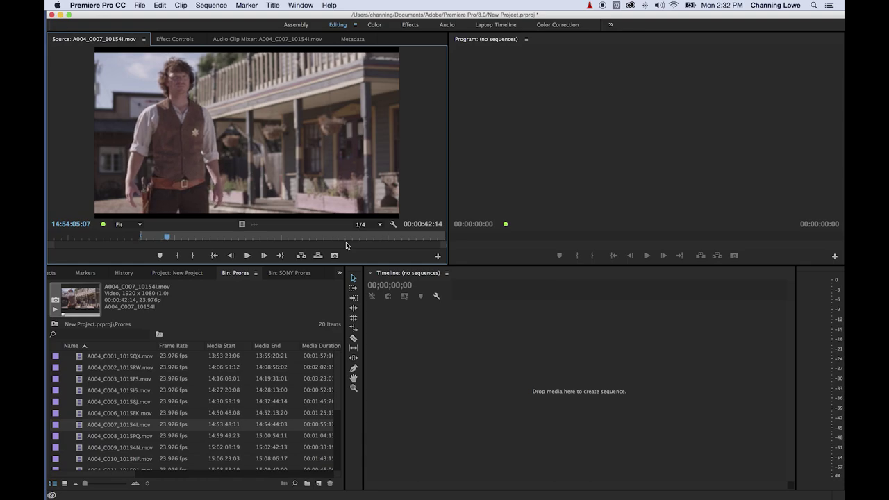
pyautogui.press('o')
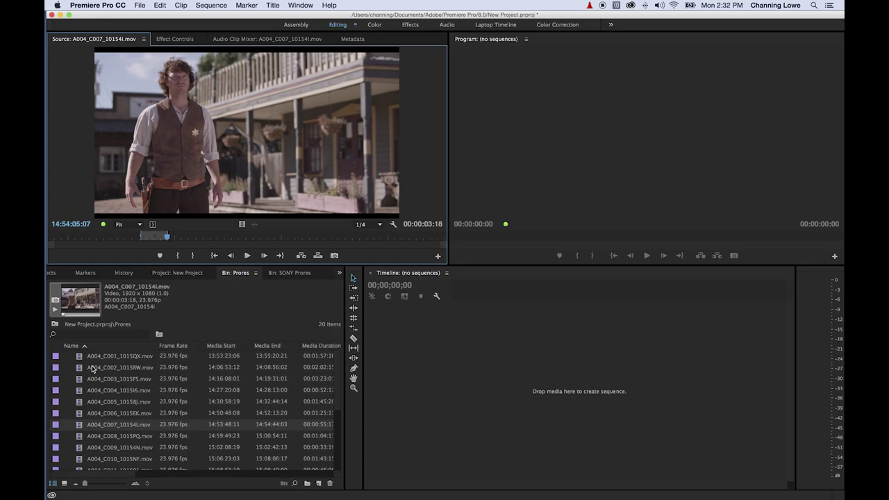
# Create a ProRes-matched sequence by dropping A004_C001 on the timeline, then delete its clip
pyautogui.moveTo(81, 357); pyautogui.dragTo(481, 401)
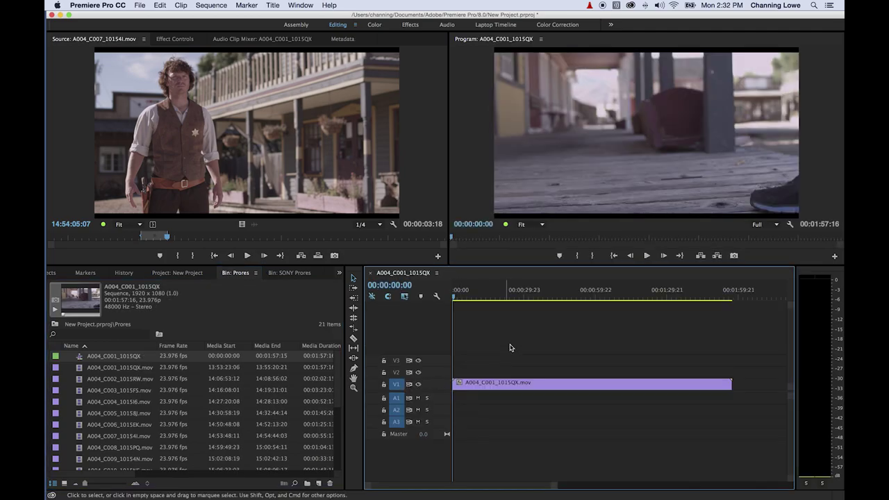
pyautogui.click(537, 389)
pyautogui.press('Delete')
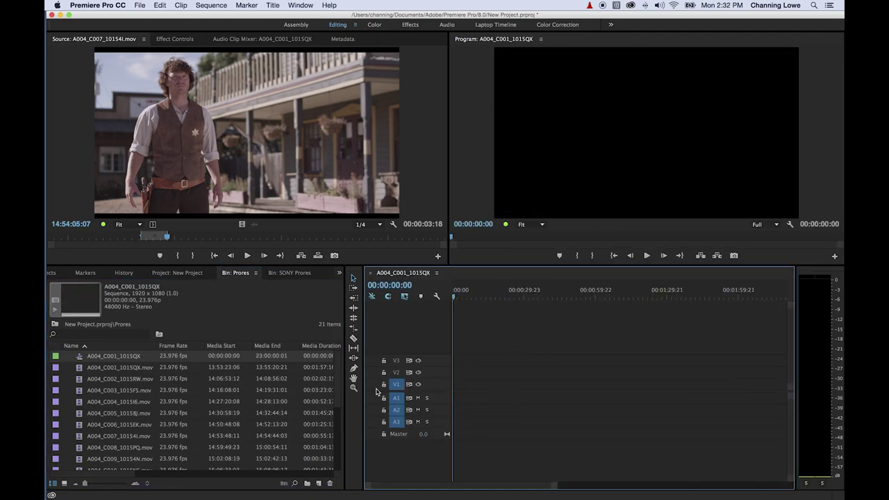
# Rename the new sequence in the Project panel to EDIT
pyautogui.hotkey('shift', '1')
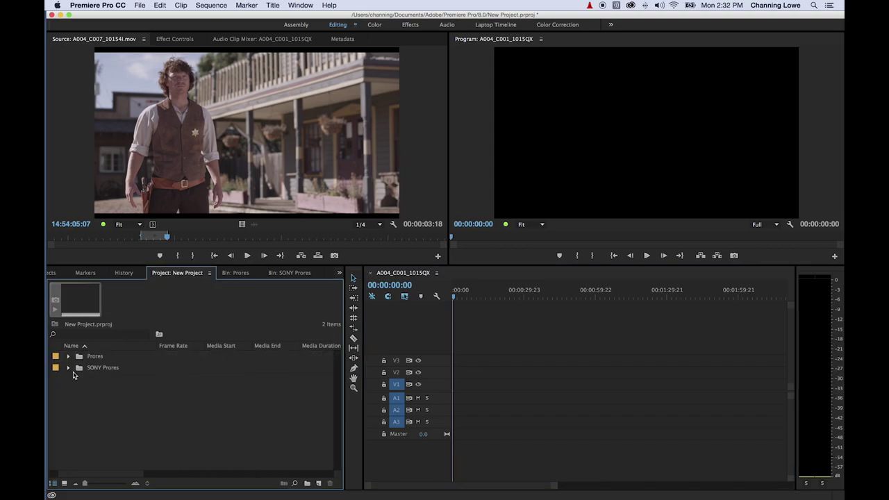
pyautogui.click(68, 357)
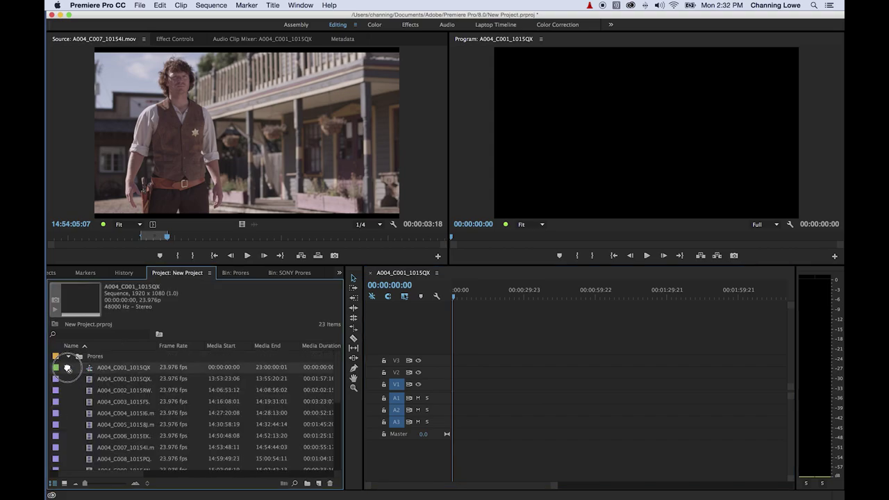
pyautogui.click(90, 359)
pyautogui.click(90, 359)
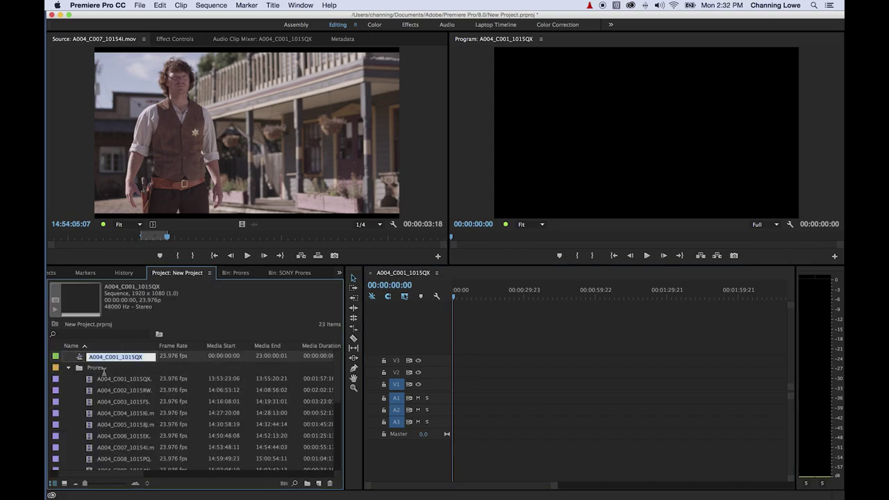
pyautogui.write('EDIT')
pyautogui.press('Return')
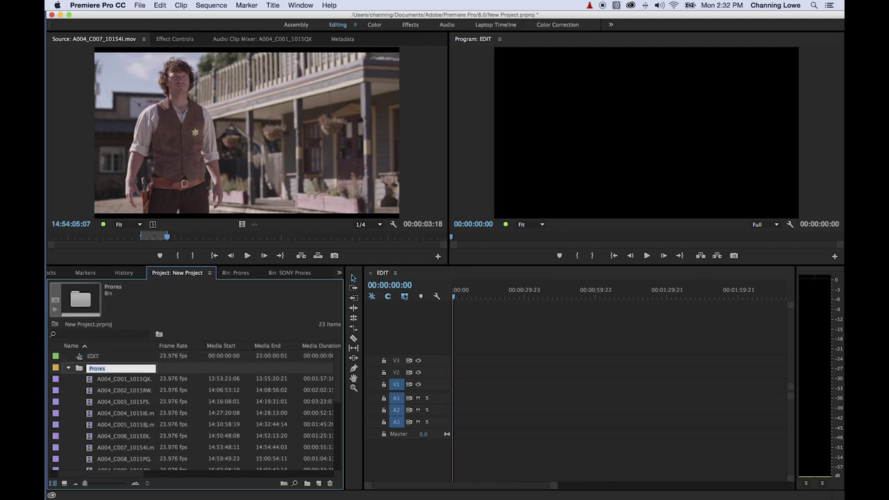
pyautogui.click(71, 369)
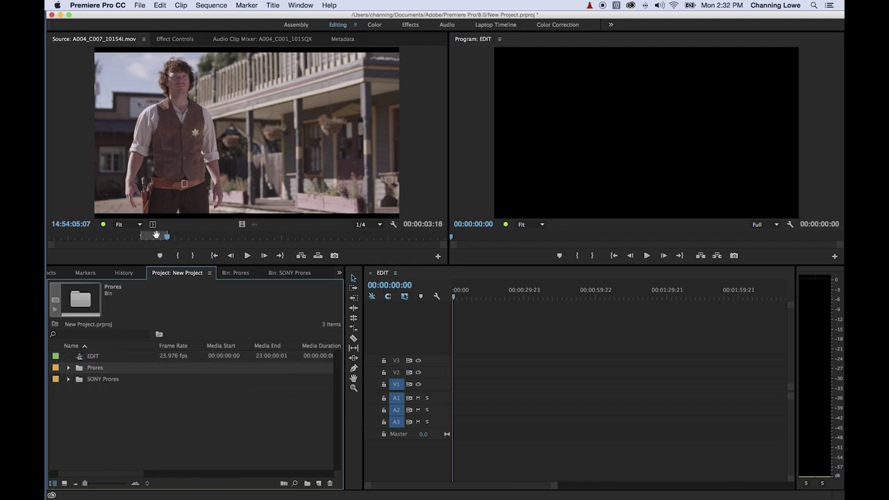
# Overwrite the trimmed A004_C007_10154I.mov range onto the start of V1, enlarge the timeline, and play it
pyautogui.click(226, 272)
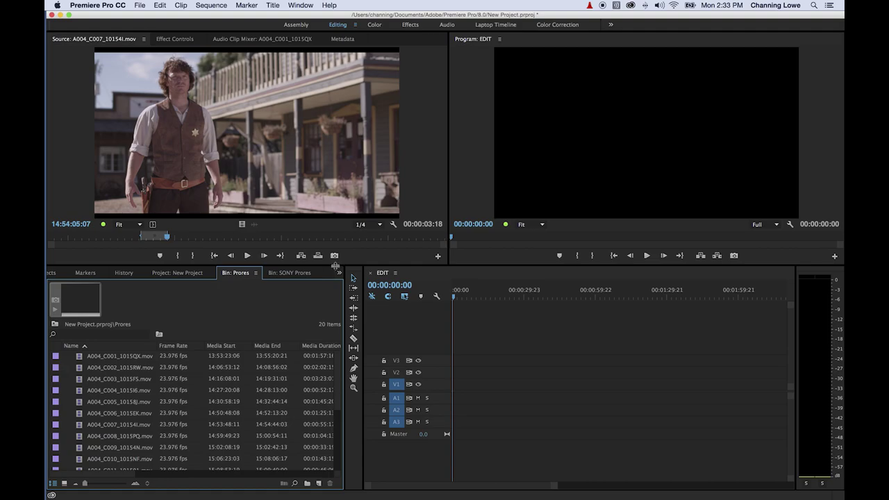
pyautogui.press('.')
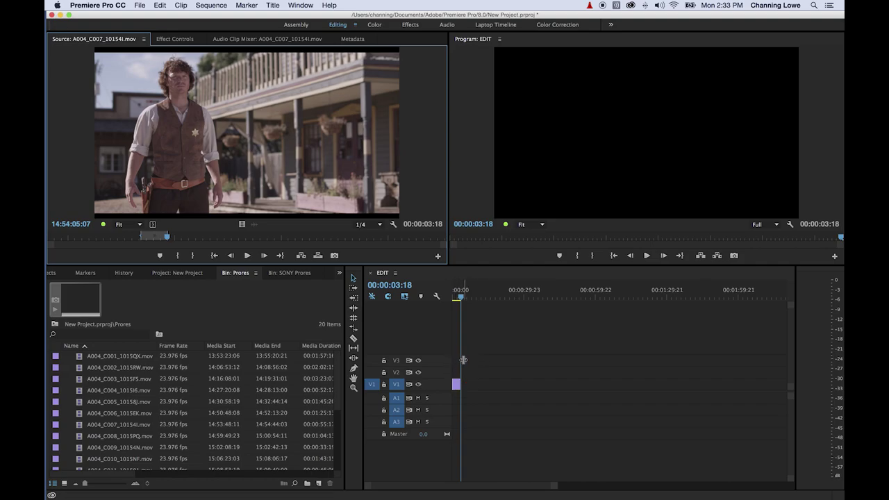
pyautogui.click(463, 359)
pyautogui.press('=')
pyautogui.press('=')
pyautogui.press('=')
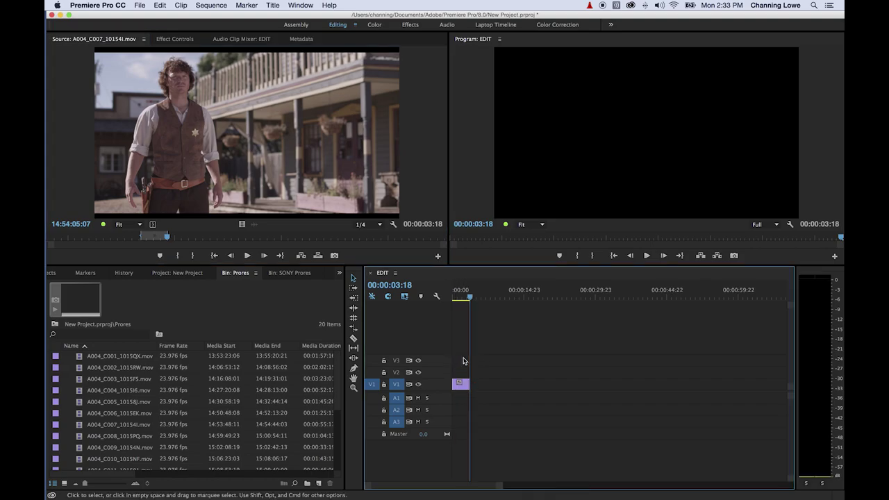
pyautogui.press('=')
pyautogui.hotkey('shift', '=')
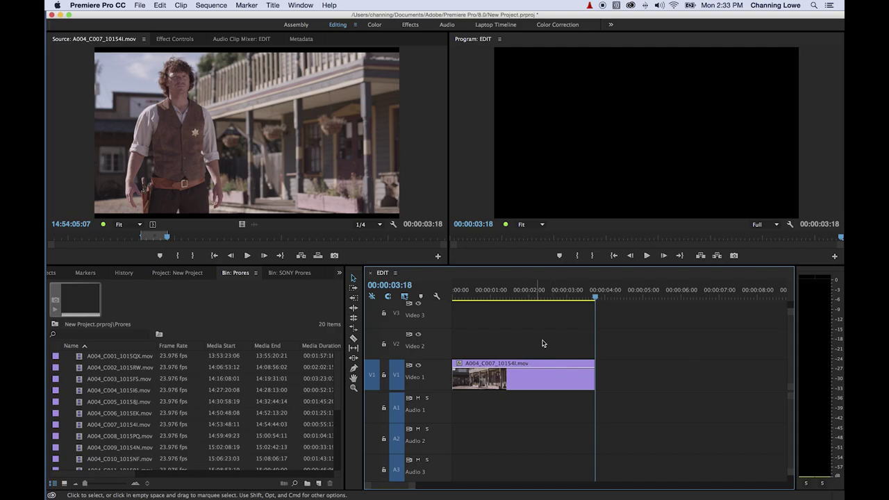
pyautogui.moveTo(576, 292); pyautogui.dragTo(455, 292)
pyautogui.press('space')
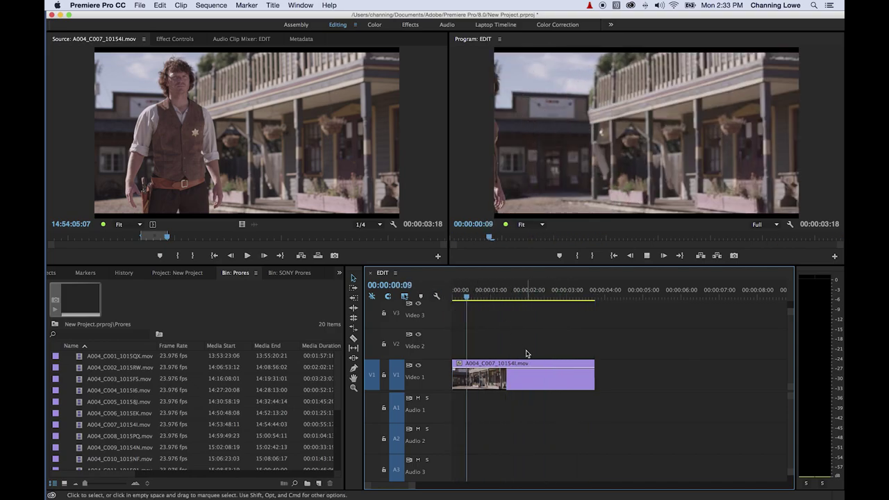
pyautogui.press('space')
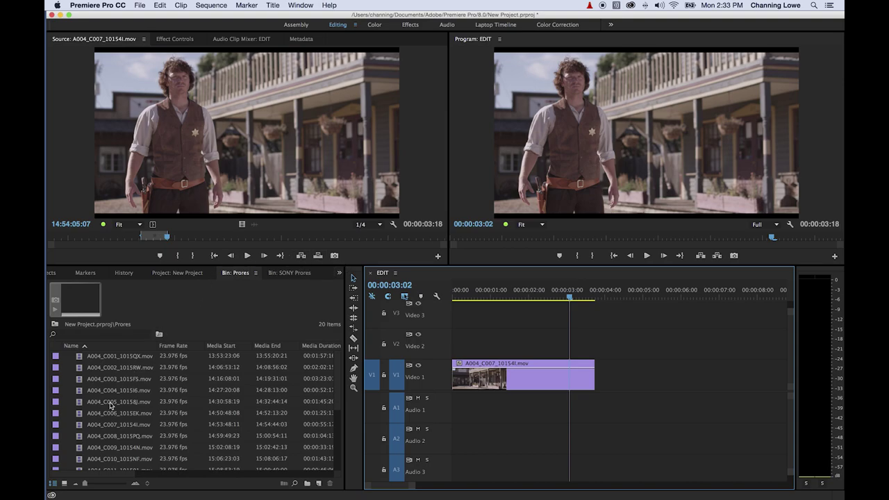
# Preview the C005, C006 and C007 clips, then load A004_C008_1015PQ.mov in thumbnail view
pyautogui.doubleClick(82, 403)
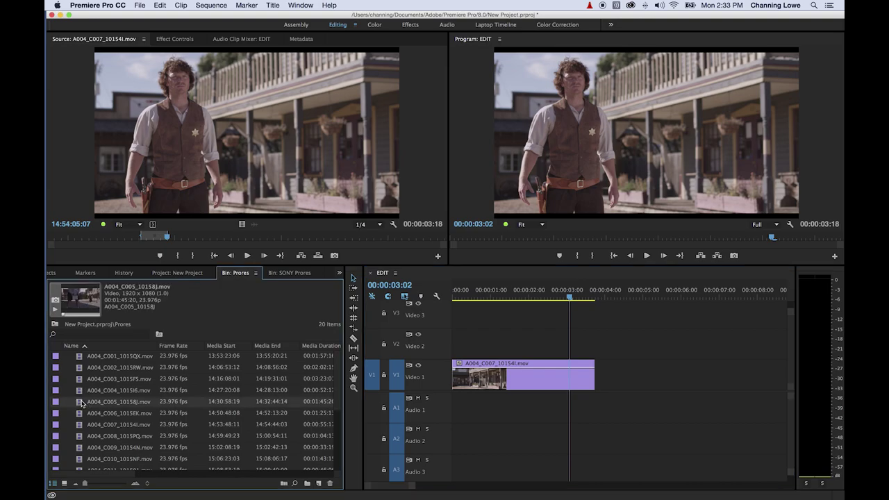
pyautogui.doubleClick(96, 412)
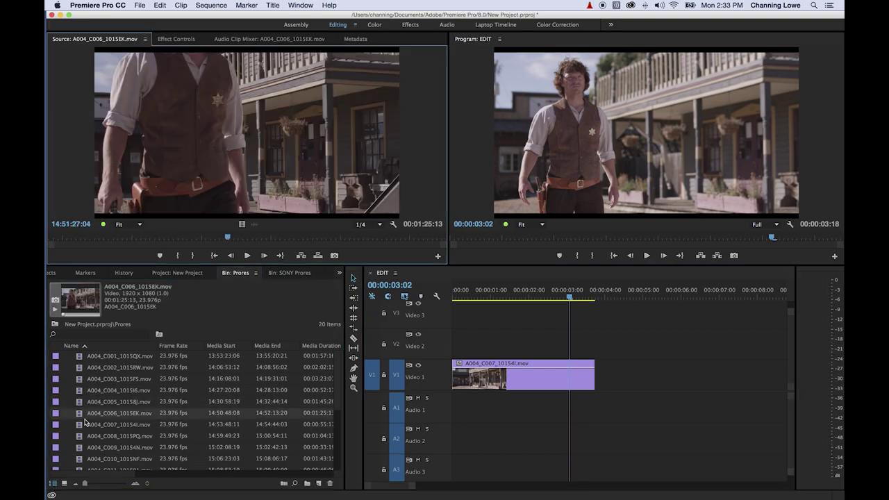
pyautogui.moveTo(225, 237); pyautogui.dragTo(104, 236)
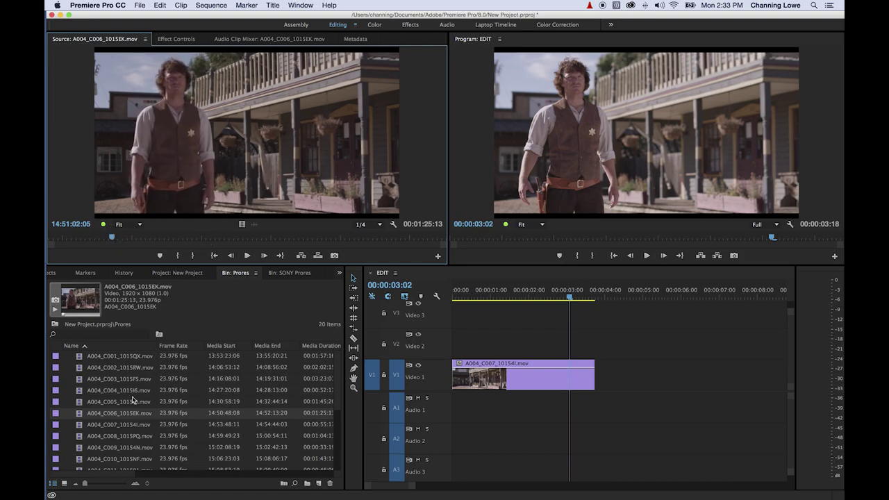
pyautogui.doubleClick(115, 424)
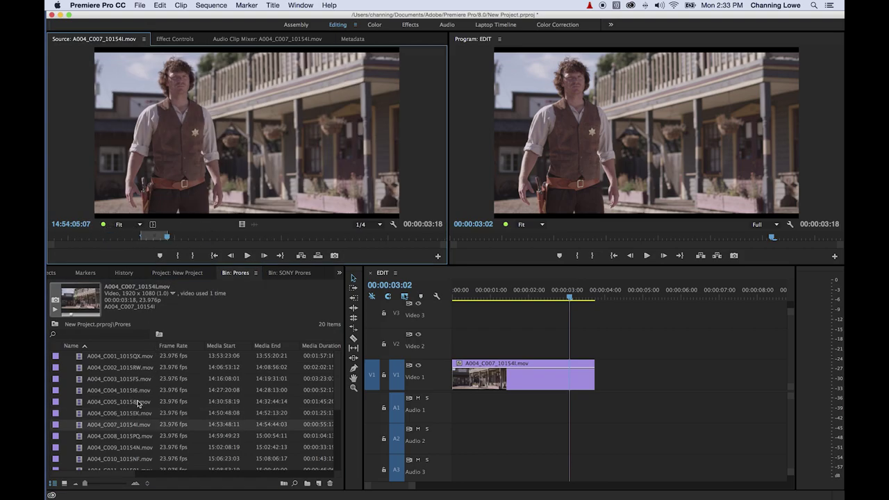
pyautogui.click(64, 483)
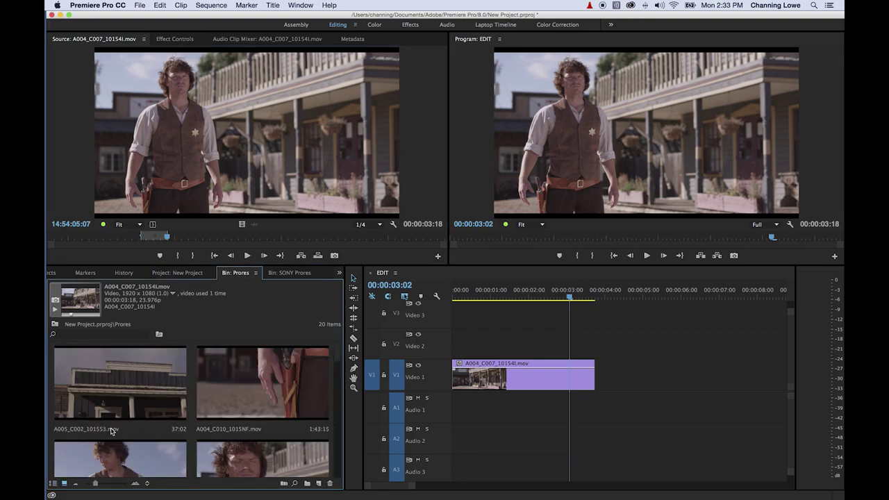
pyautogui.doubleClick(257, 455)
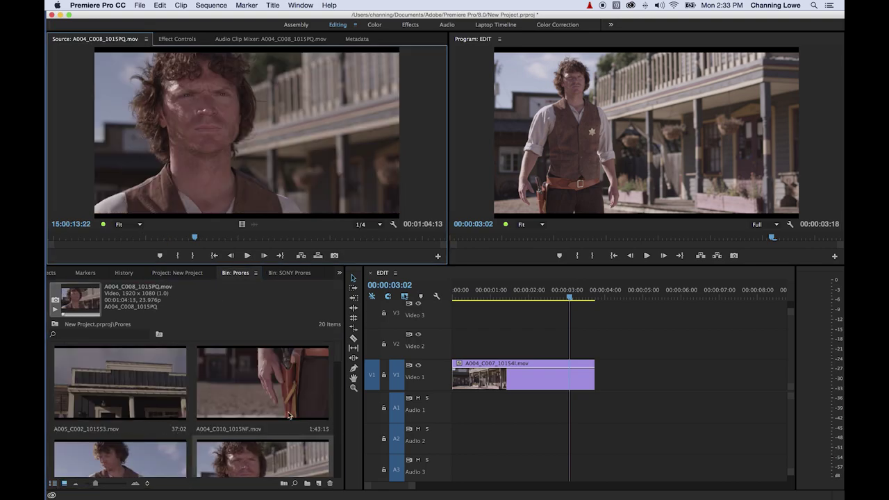
# Mark In and Out points on the A004_C008_1015PQ close-up spanning 00:00:02:15
pyautogui.moveTo(193, 241); pyautogui.dragTo(165, 244)
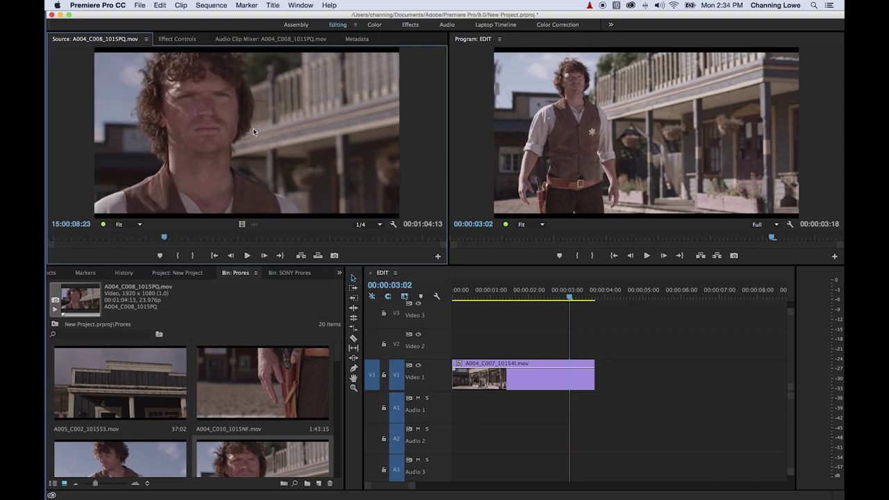
pyautogui.moveTo(164, 237); pyautogui.dragTo(113, 237)
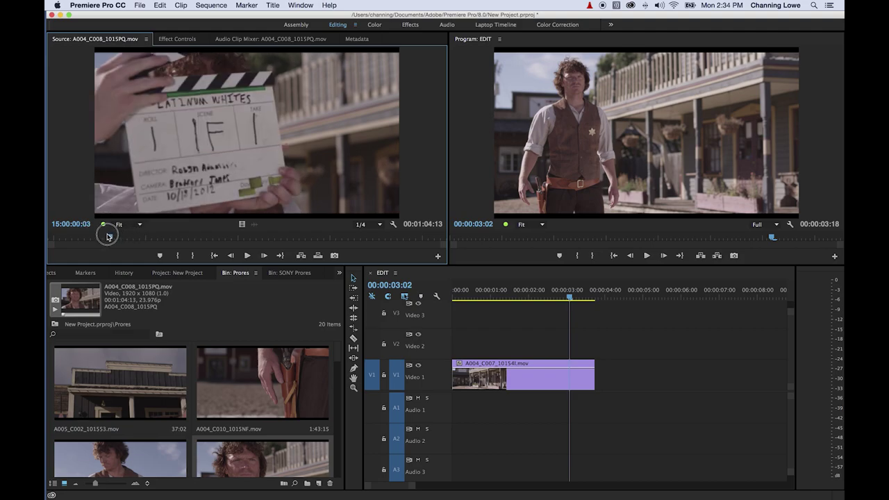
pyautogui.press('space')
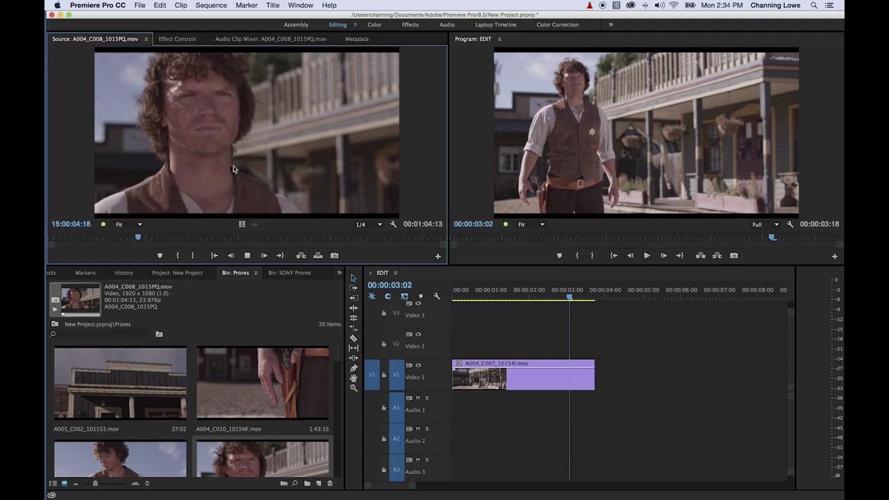
pyautogui.press('i')
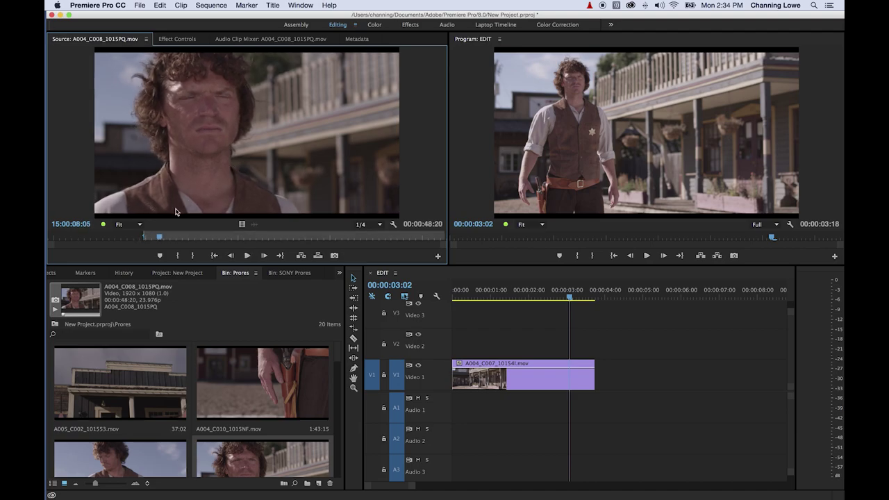
pyautogui.moveTo(160, 235); pyautogui.dragTo(143, 237)
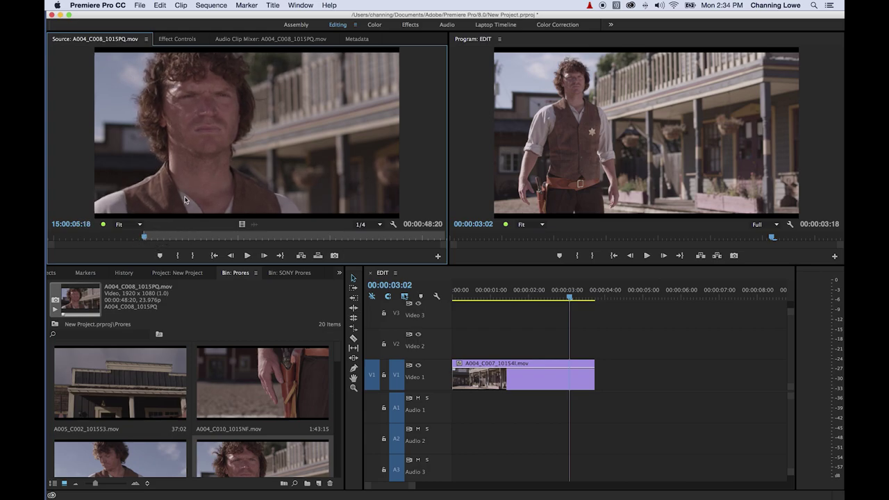
pyautogui.press('space')
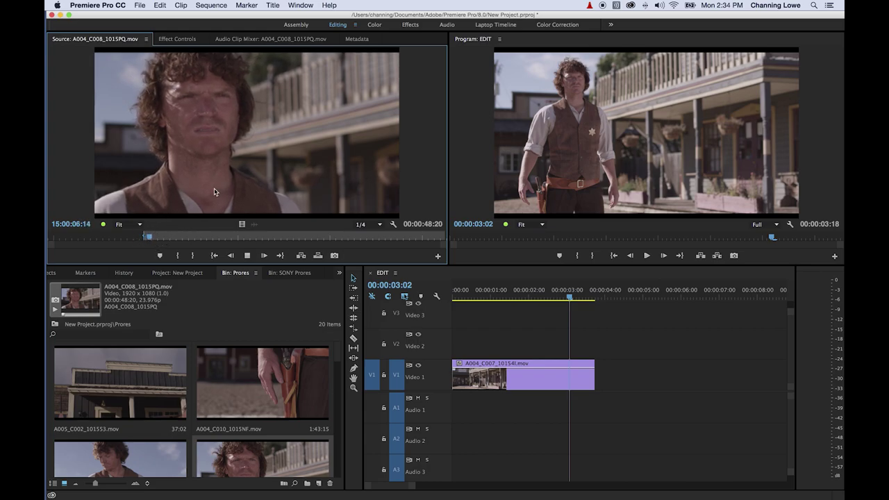
pyautogui.press('i')
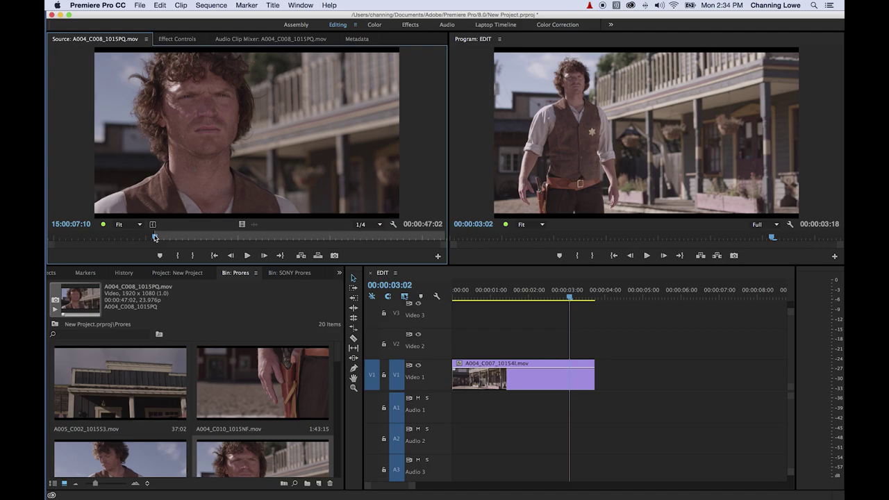
pyautogui.press('space')
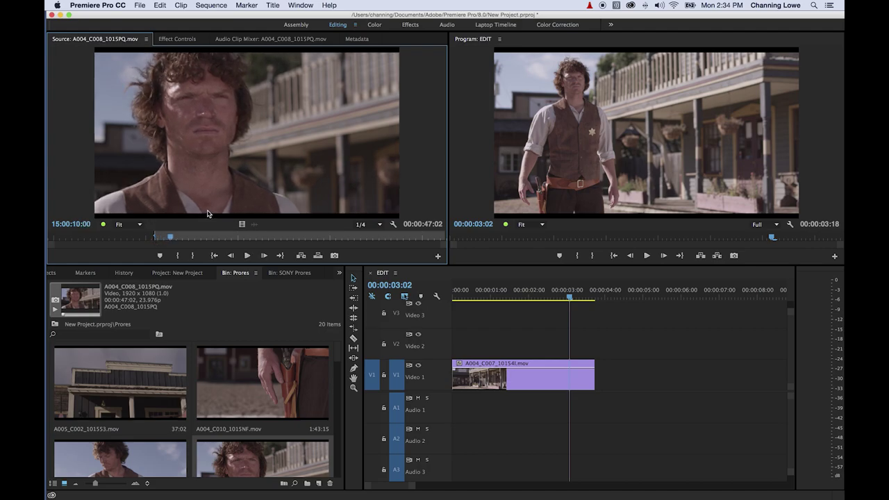
pyautogui.press('o')
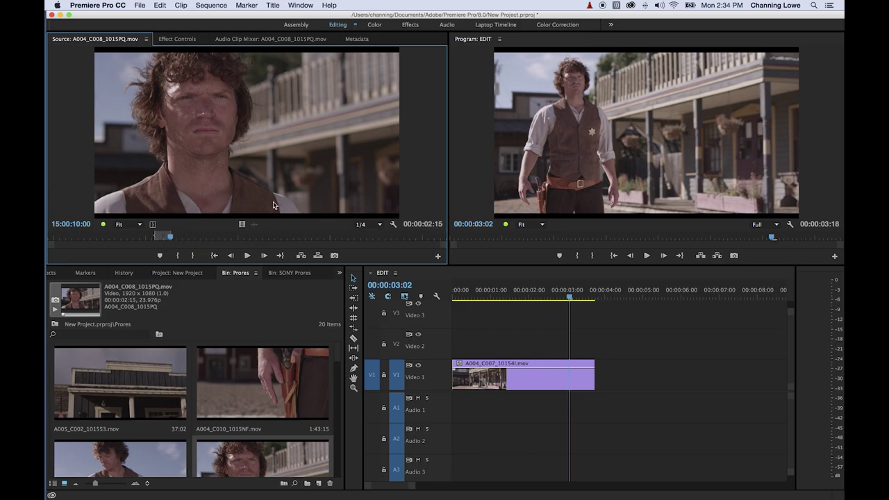
# Overwrite the marked close-up onto V1 right after the sheriff shot, making the sequence 00:00:06:09
pyautogui.moveTo(223, 110); pyautogui.dragTo(593, 371)
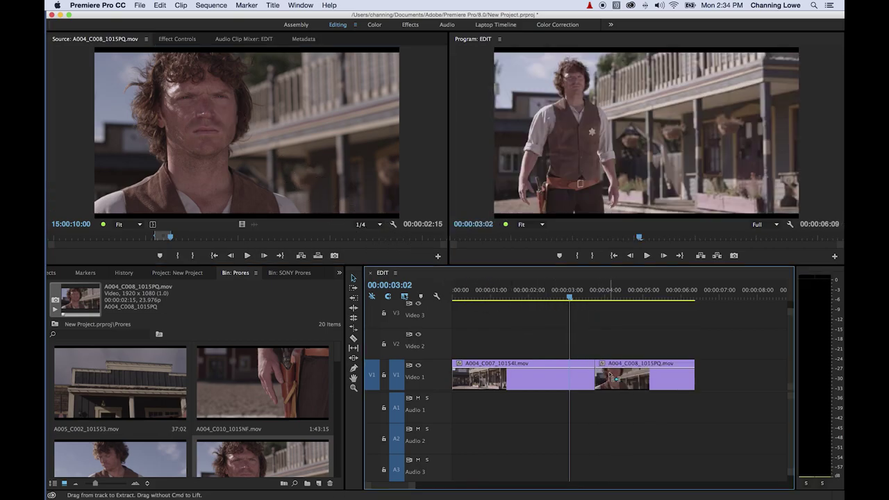
pyautogui.press('super+z')
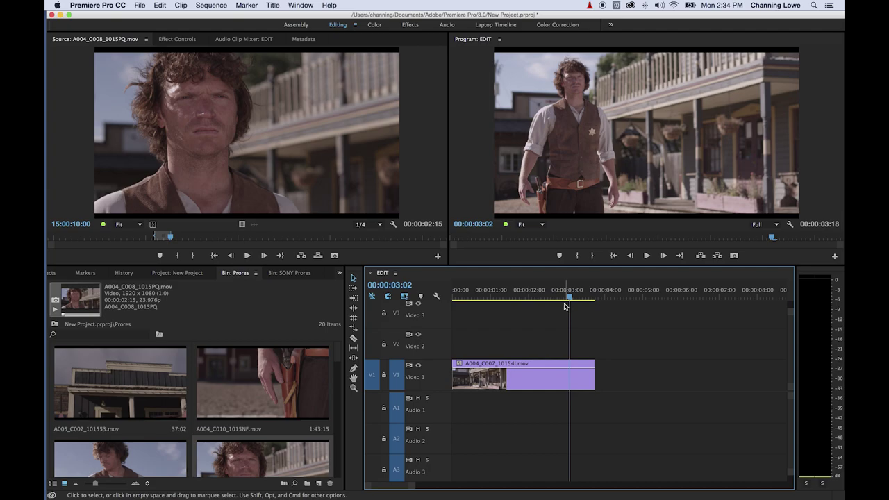
pyautogui.press('Down')
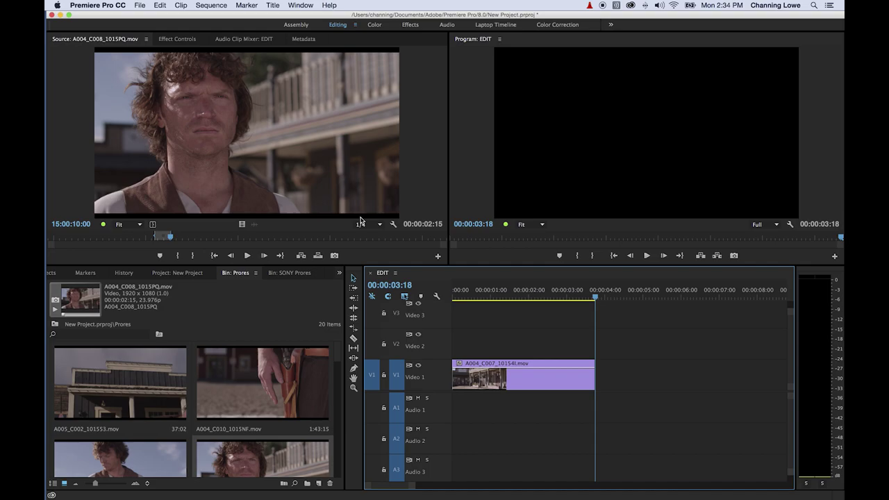
pyautogui.press('.')
pyautogui.moveTo(583, 300); pyautogui.dragTo(443, 300)
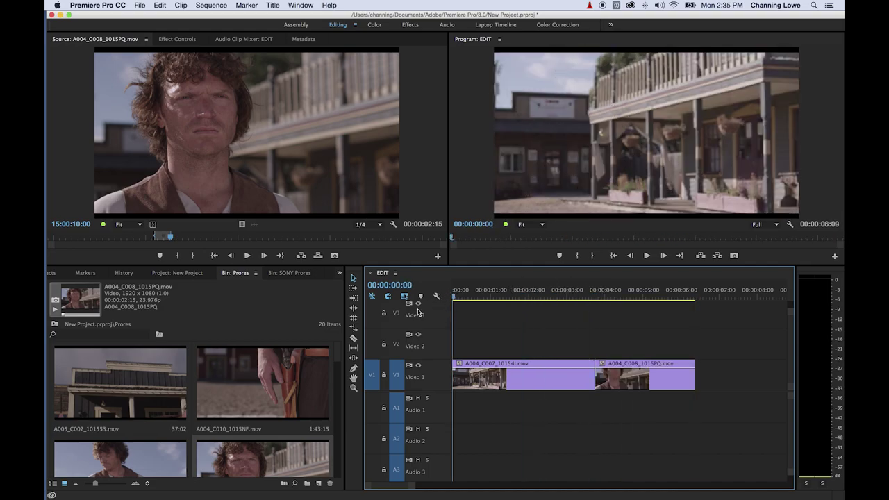
# Load the A004_C010_1015NF holster shot and mark a 00:00:29:18 In/Out range
pyautogui.doubleClick(246, 386)
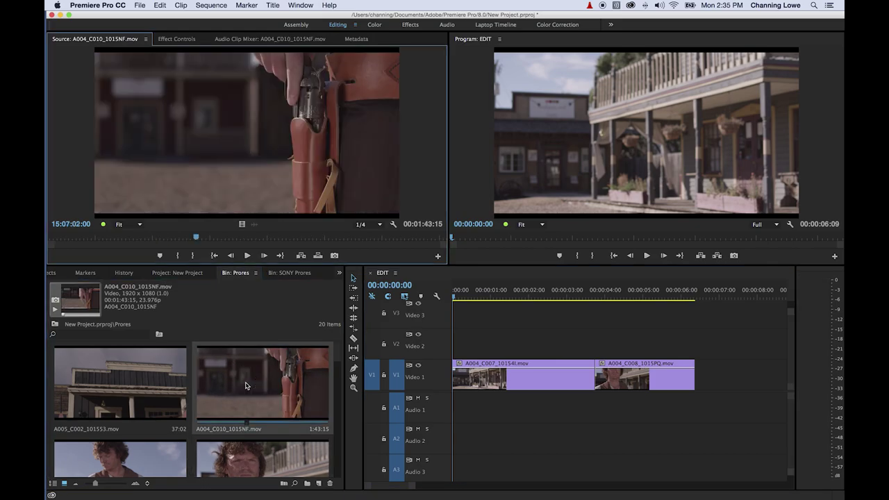
pyautogui.click(194, 239)
pyautogui.press('i')
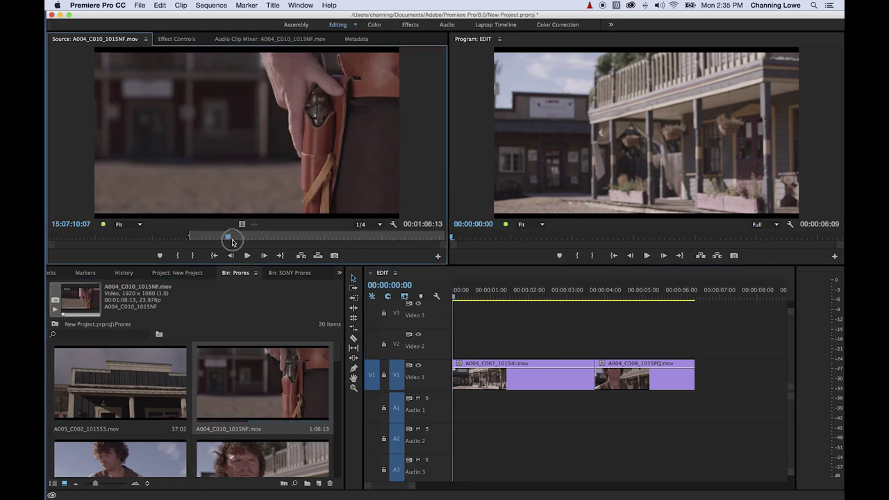
pyautogui.moveTo(229, 238); pyautogui.dragTo(303, 240)
pyautogui.press('o')
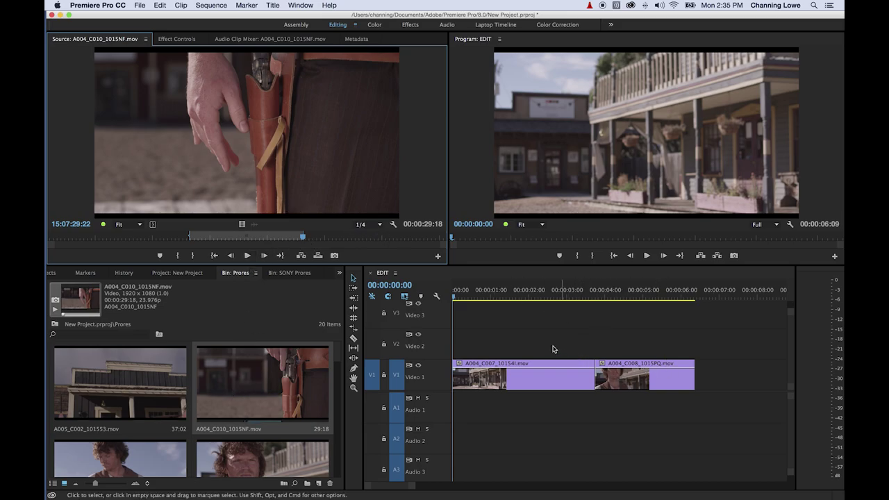
# Play the two-clip EDIT sequence from the start, then replay the holster shot from its In point
pyautogui.moveTo(454, 298); pyautogui.dragTo(453, 299)
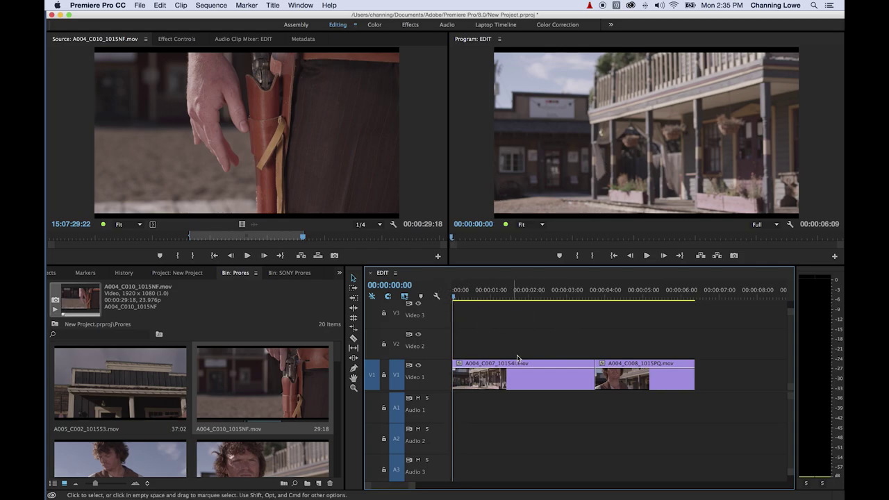
pyautogui.press('space')
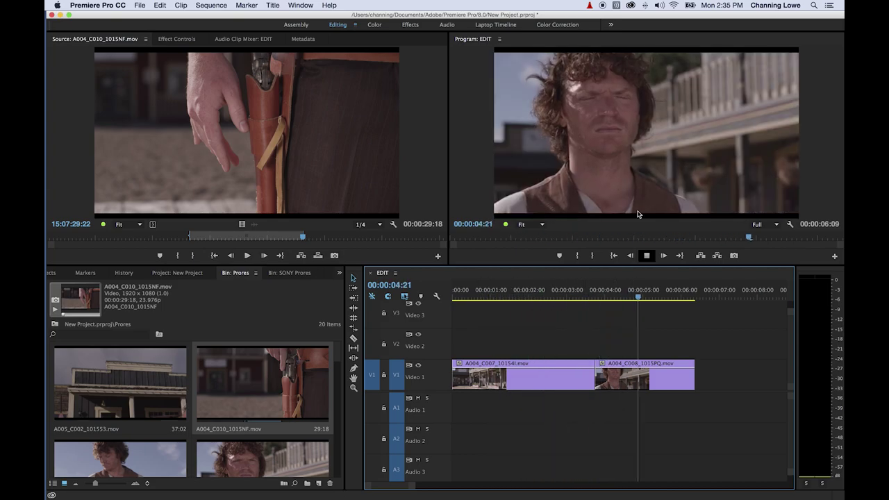
pyautogui.press('space')
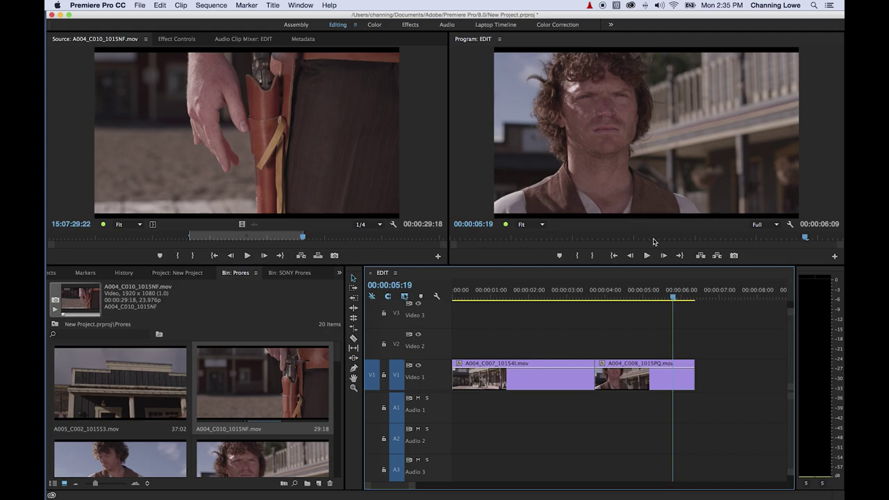
pyautogui.click(228, 172)
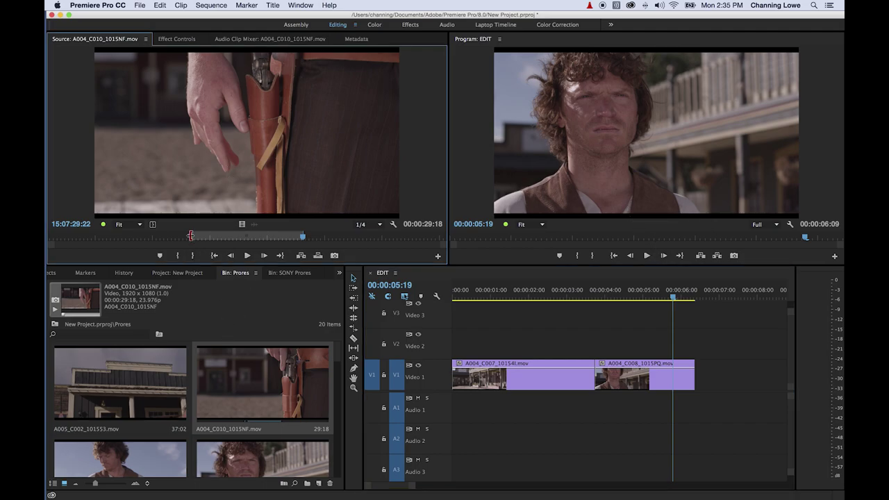
pyautogui.moveTo(165, 237)
pyautogui.mouseDown()
pyautogui.moveTo(176, 239)
pyautogui.moveTo(154, 238)
pyautogui.mouseUp()
pyautogui.press('space')
pyautogui.press('space')
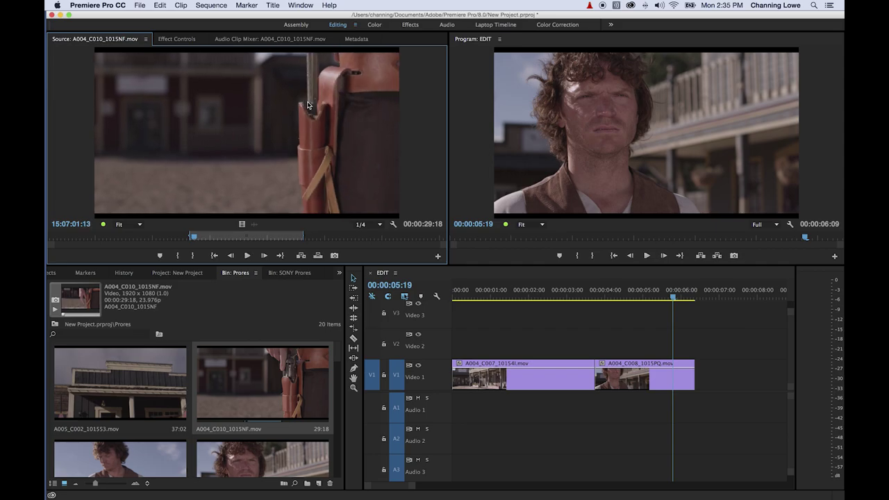
pyautogui.press('j')
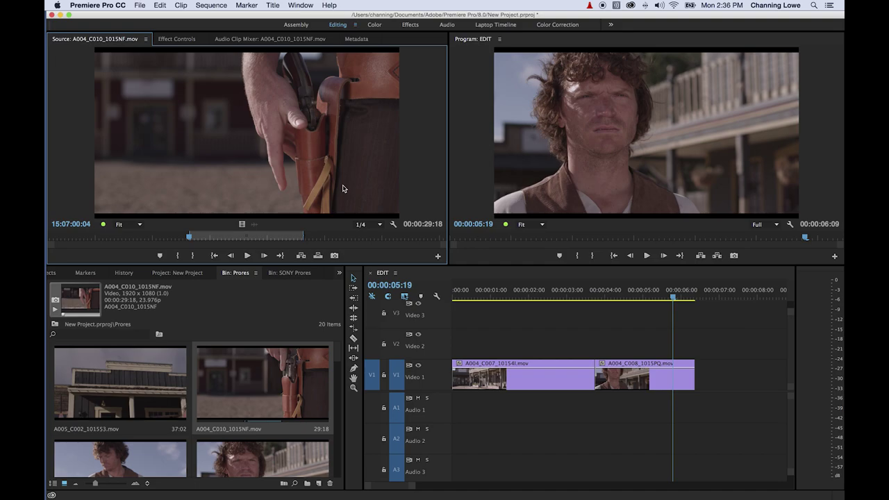
# Step the holster shot back six frames and set the new In point there
pyautogui.write('-')
pyautogui.write('6')
pyautogui.press('Return')
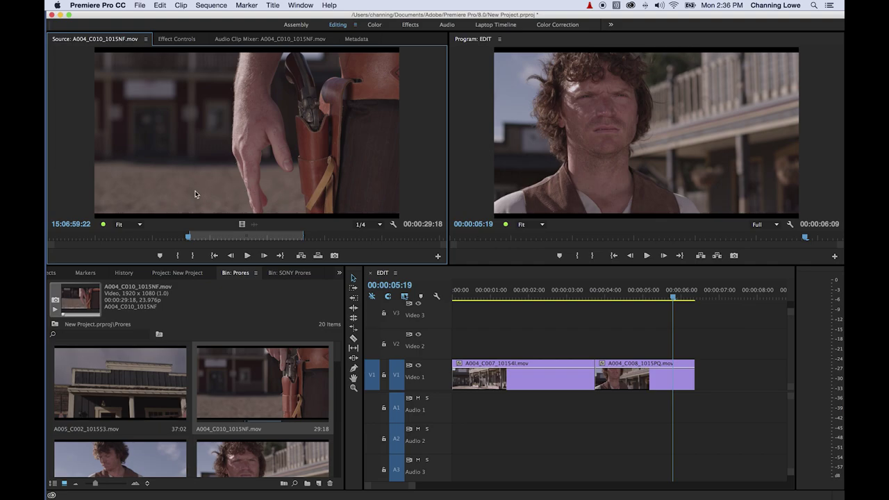
pyautogui.press('i')
# Shift the source playhead forward 6 frames, then back 15 frames
pyautogui.write('+')
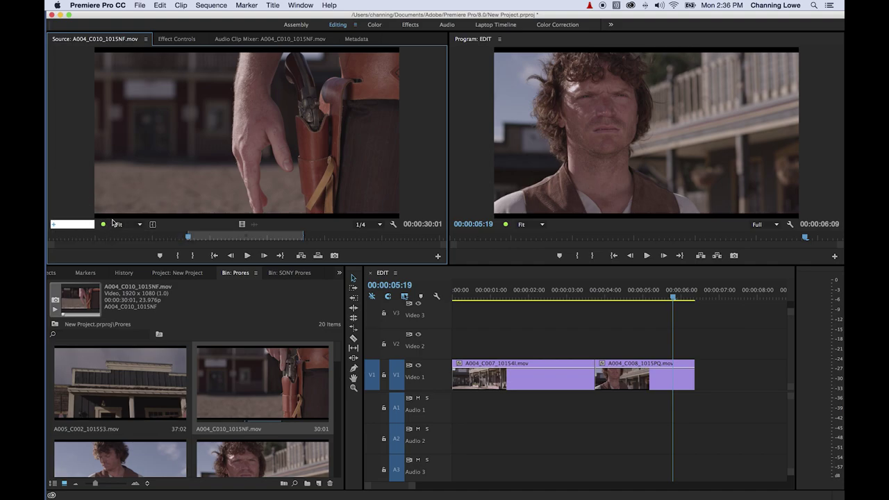
pyautogui.write('6')
pyautogui.press('Return')
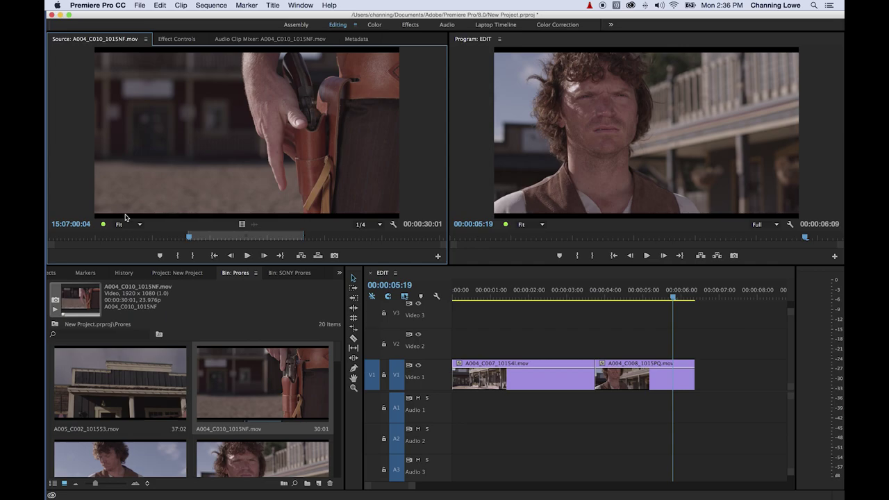
pyautogui.write('-15')
pyautogui.press('Return')
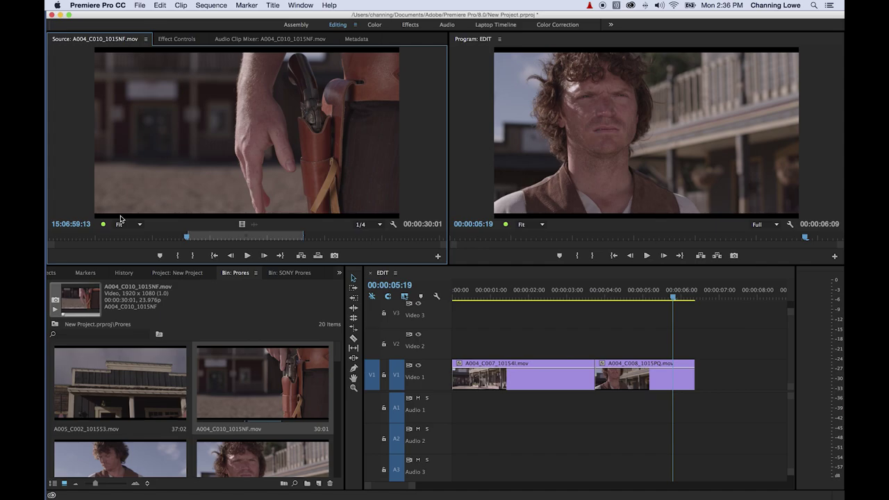
pyautogui.write('-1..')
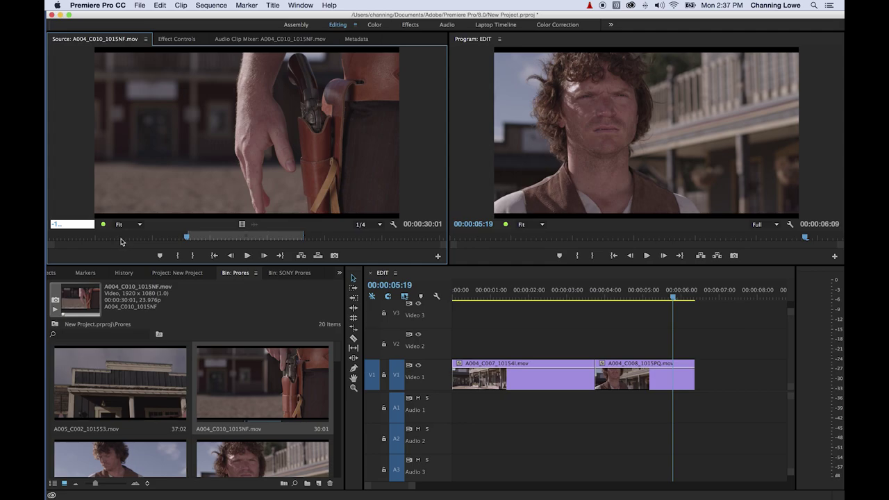
pyautogui.press('Return')
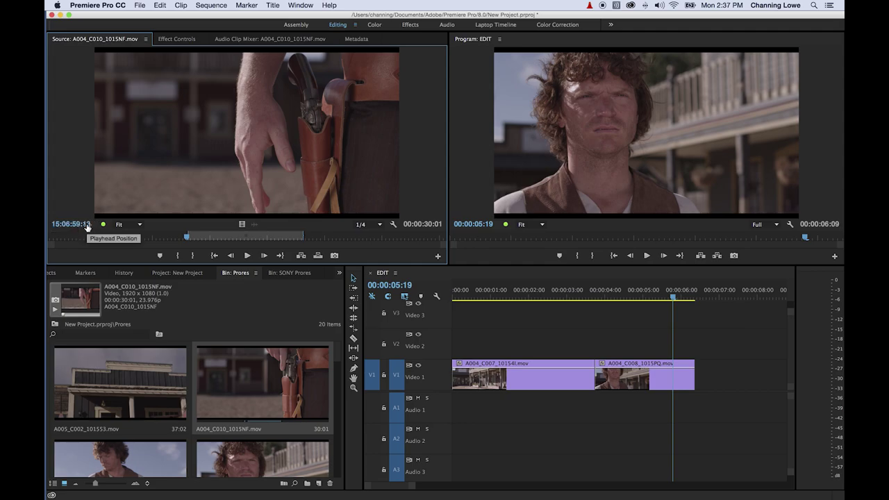
# Move the source playhead with timecode offsets -1., 15 and -115
pyautogui.click(86, 226)
pyautogui.write('-1.')
pyautogui.press('Return')
pyautogui.click(87, 226)
pyautogui.write('15')
pyautogui.press('Return')
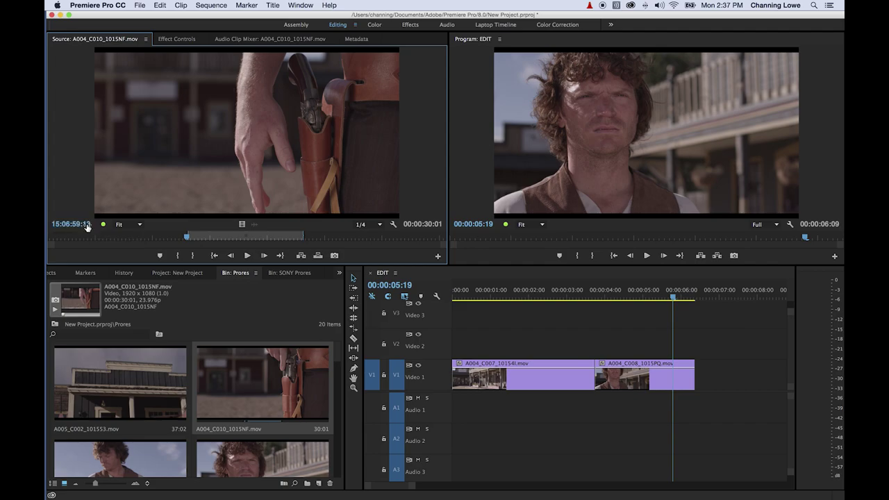
pyautogui.click(87, 227)
pyautogui.write('-115')
pyautogui.press('Return')
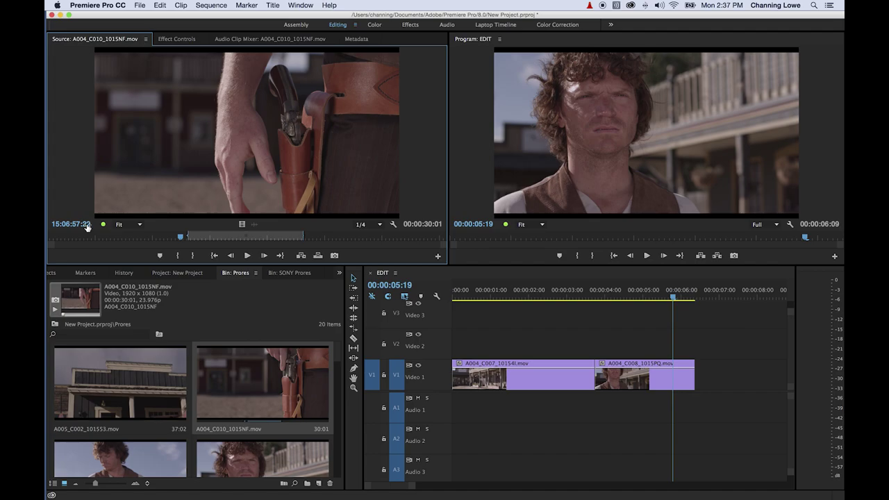
# Jump the source back one second, forward one second, then back one frame
pyautogui.click(86, 225)
pyautogui.write('-1.')
pyautogui.press('Return')
pyautogui.click(87, 225)
pyautogui.write('+')
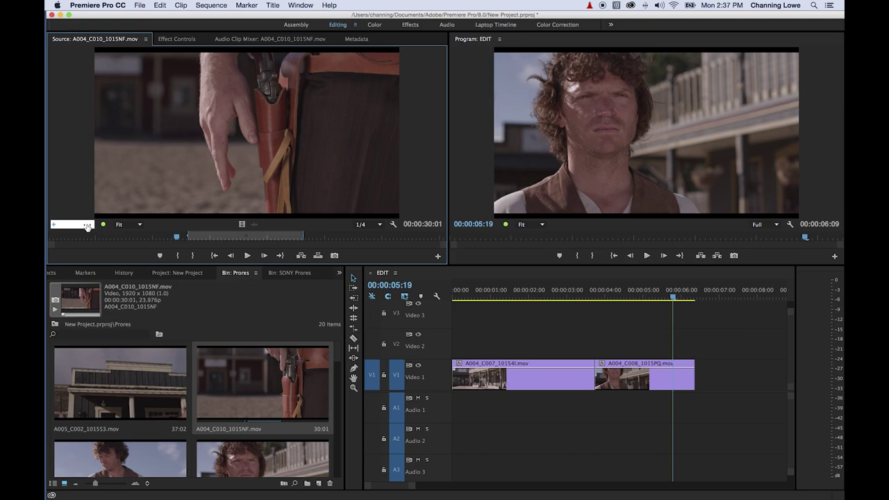
pyautogui.write('1.')
pyautogui.press('Return')
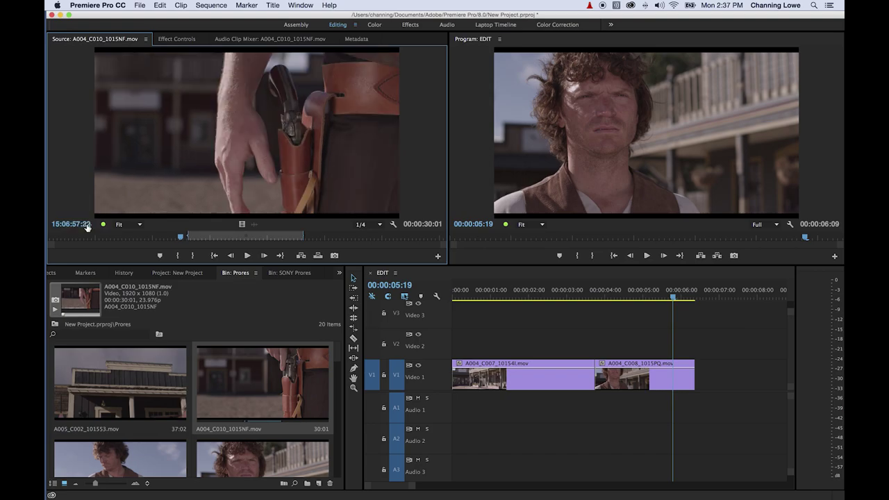
pyautogui.press('Left')
# Add the holster shot to the end of the sequence, then remove it
pyautogui.moveTo(237, 149); pyautogui.dragTo(712, 354)
pyautogui.click(724, 374)
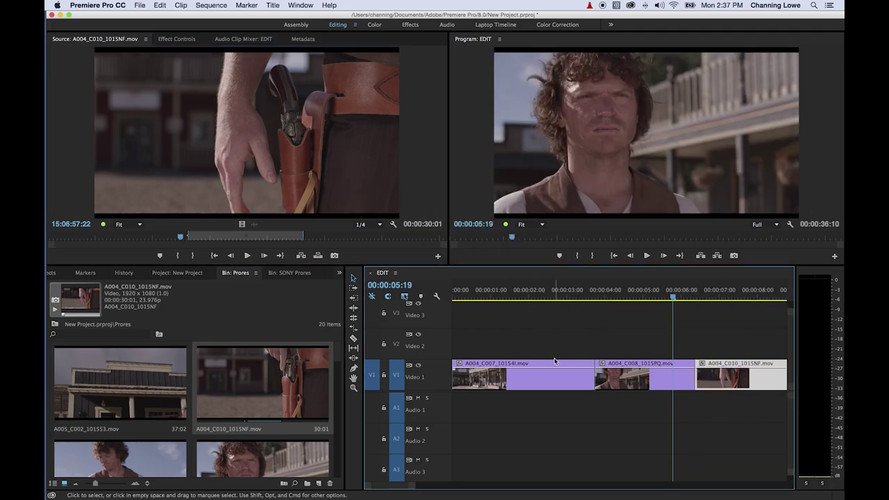
pyautogui.press('Delete')
# Place only the holster shot's video after the close-up, then delete that third V1 clip
pyautogui.moveTo(240, 224); pyautogui.dragTo(719, 377)
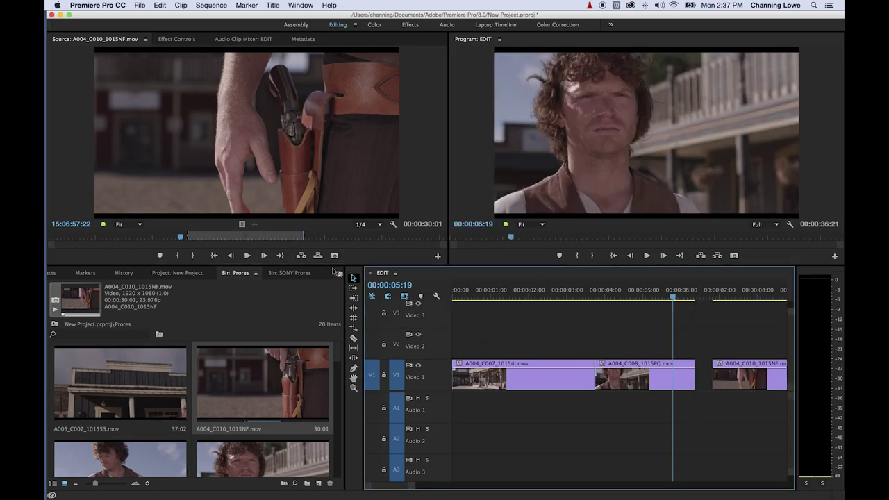
pyautogui.click(255, 228)
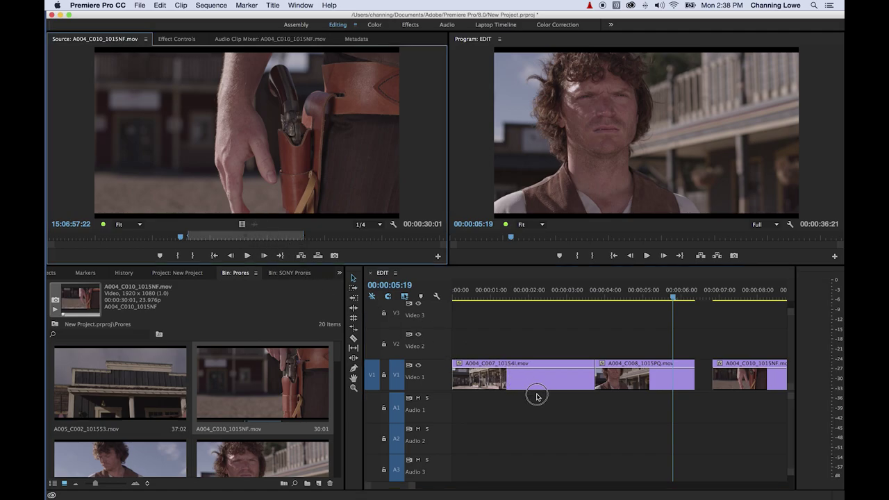
pyautogui.moveTo(711, 326); pyautogui.dragTo(737, 364)
pyautogui.press('Delete')
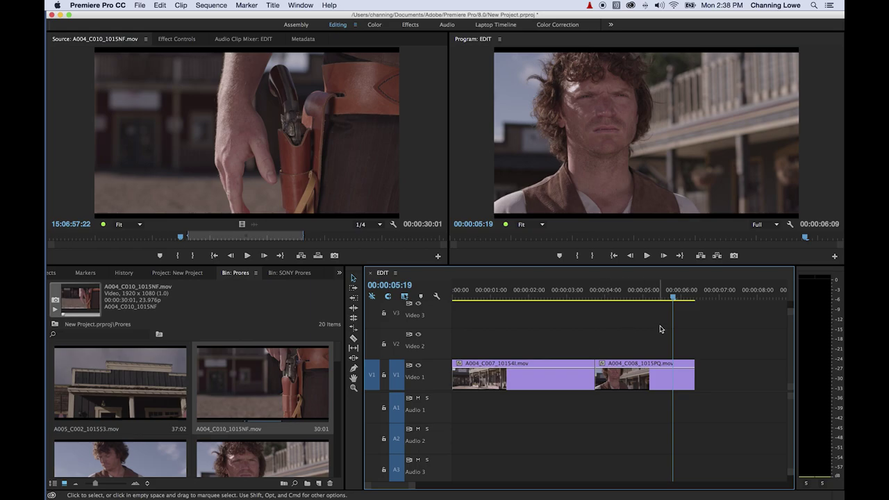
pyautogui.press('Up')
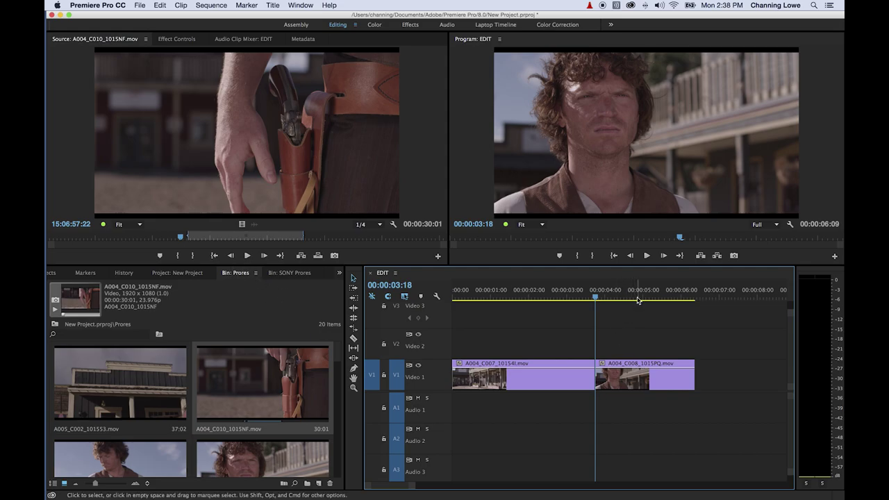
pyautogui.moveTo(639, 295); pyautogui.dragTo(662, 298)
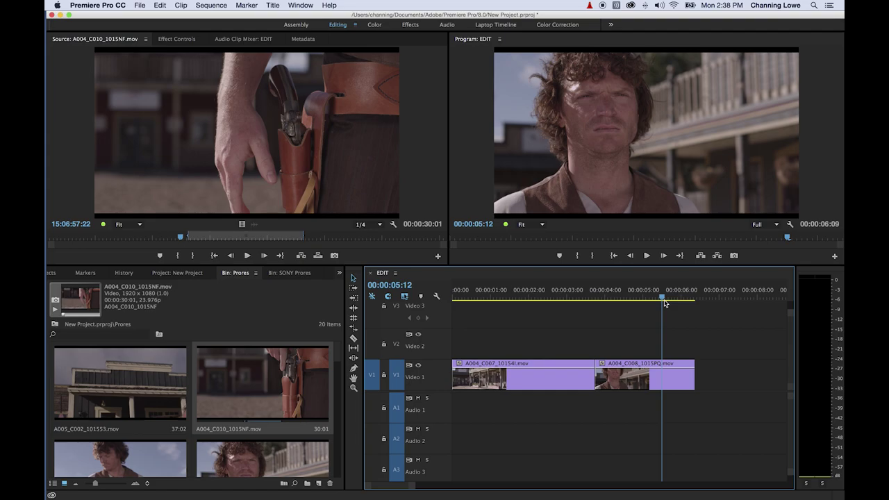
pyautogui.press('Up')
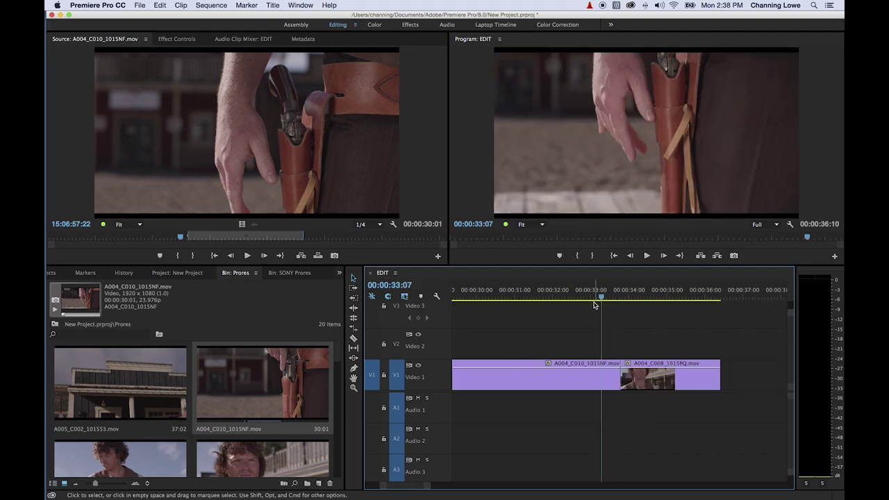
pyautogui.press('-')
pyautogui.press('-')
pyautogui.press('-')
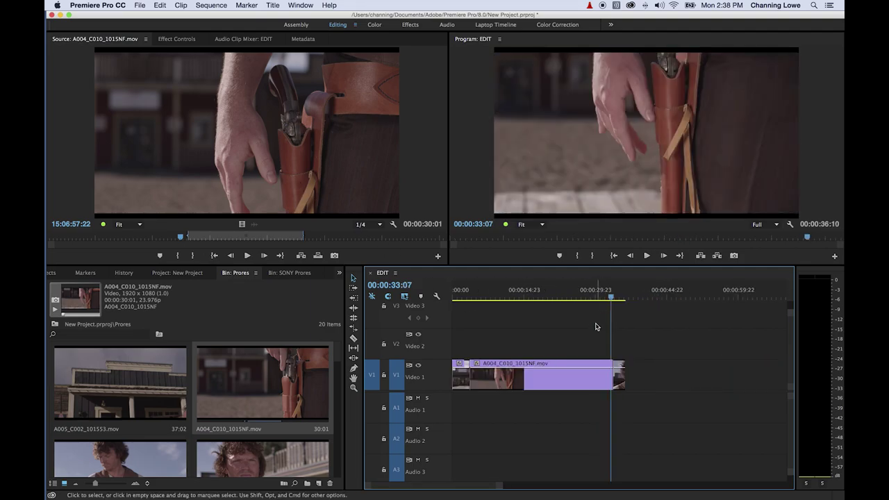
pyautogui.press('super+z')
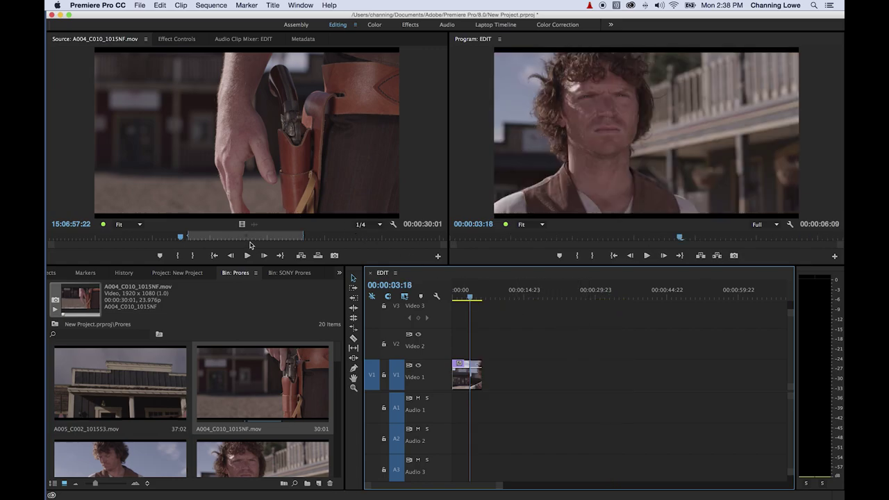
# Mark the holster shot's Out point at the frame of the hand by the holster
pyautogui.click(226, 238)
pyautogui.moveTo(226, 238); pyautogui.dragTo(201, 240)
pyautogui.press('o')
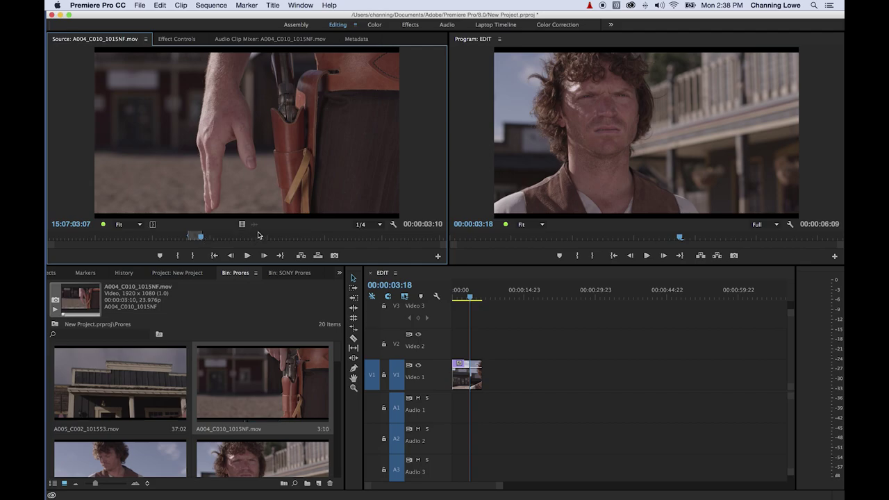
# Insert the marked A004_C010 range into the fitted EDIT sequence, then undo it
pyautogui.click(458, 290)
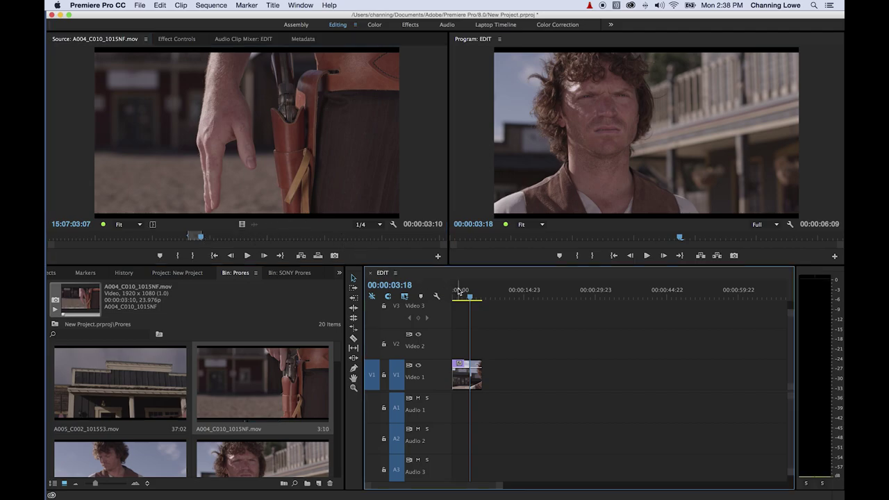
pyautogui.press('\\')
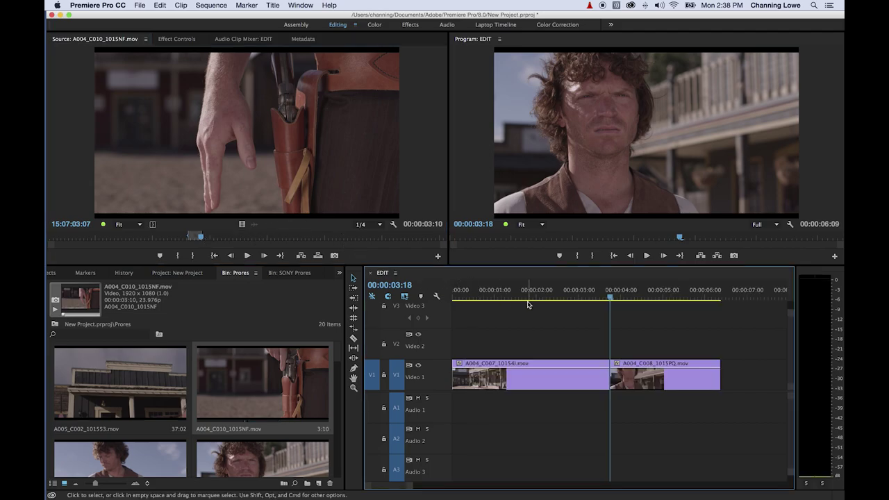
pyautogui.press(',')
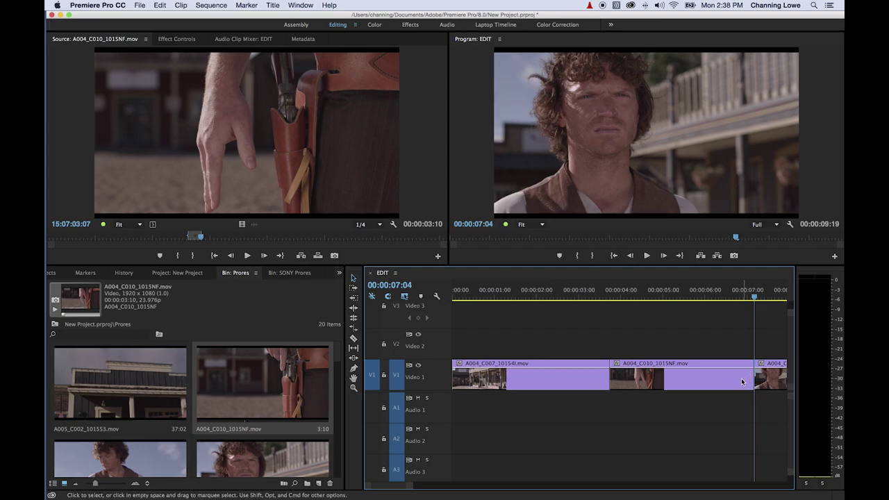
pyautogui.moveTo(685, 335); pyautogui.dragTo(657, 413)
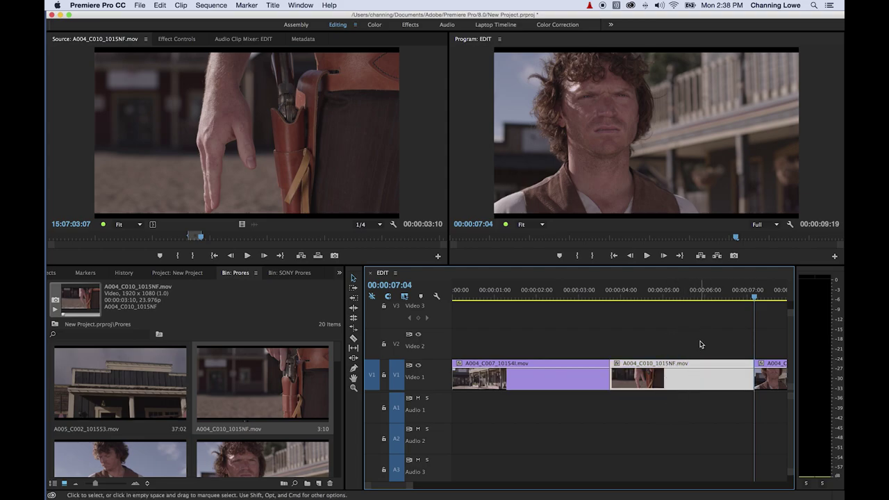
pyautogui.click(696, 344)
pyautogui.press('super+z')
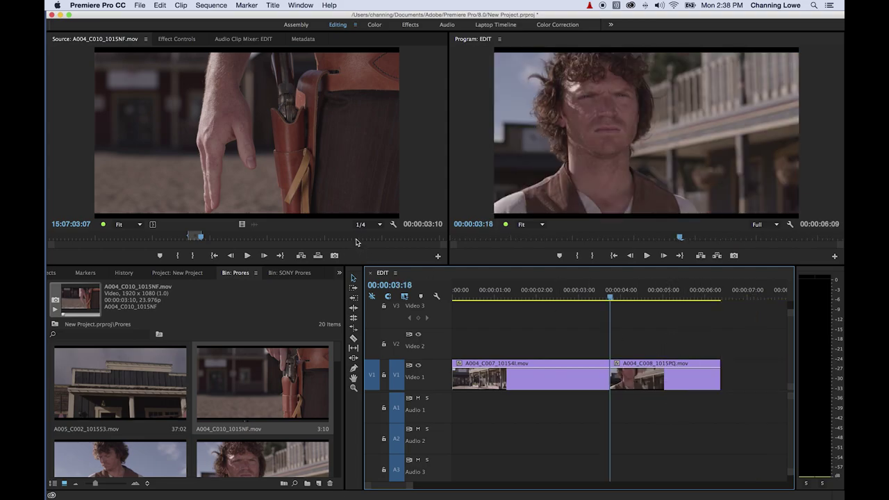
pyautogui.press('super+shift+z')
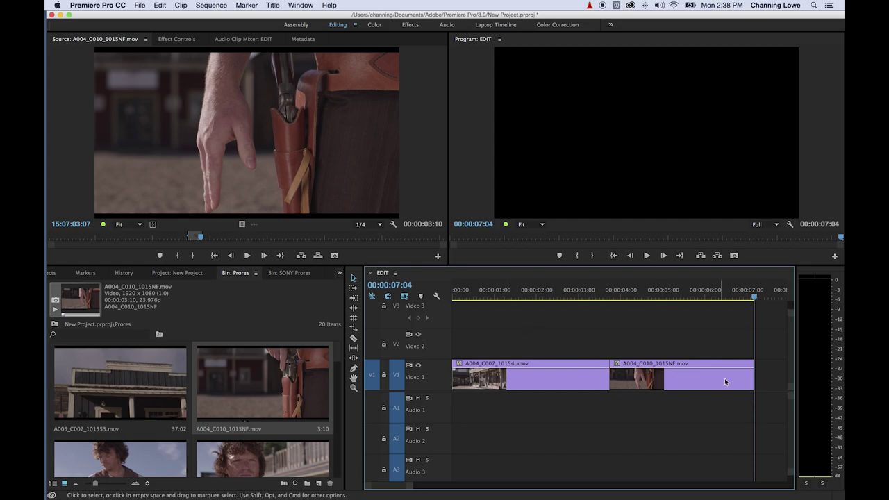
pyautogui.hscroll(5, 724, 378)
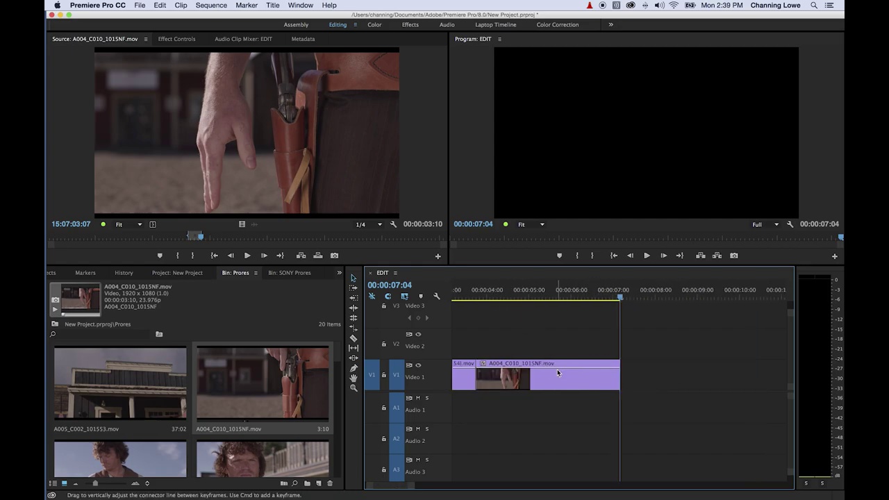
pyautogui.press('-')
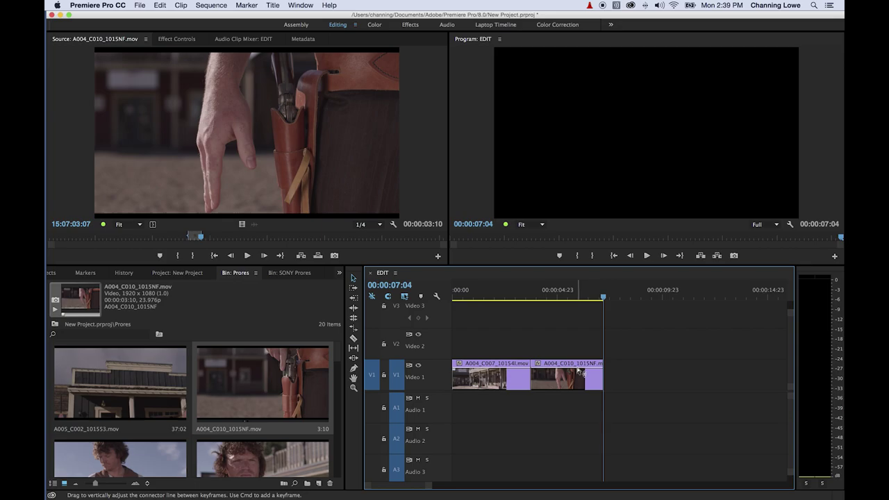
pyautogui.press('super+z')
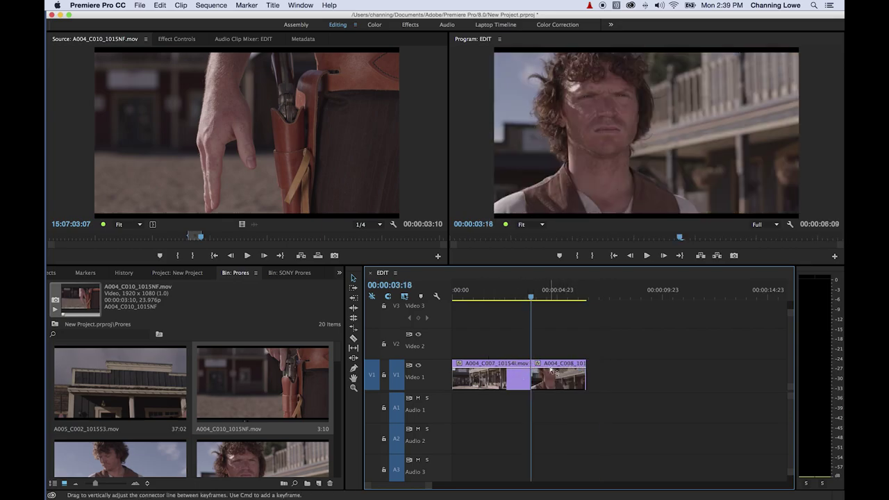
# Move the holster shot's Out point back for an 18-frame range and save the project
pyautogui.click(254, 221)
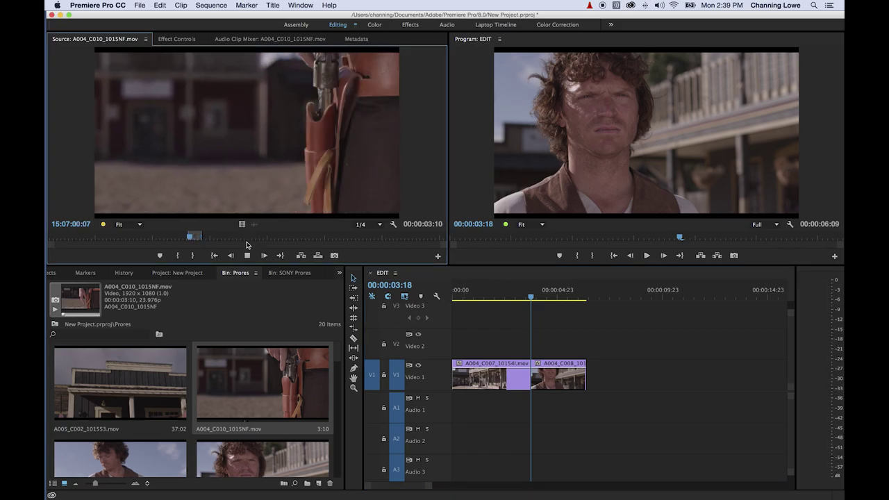
pyautogui.press('space')
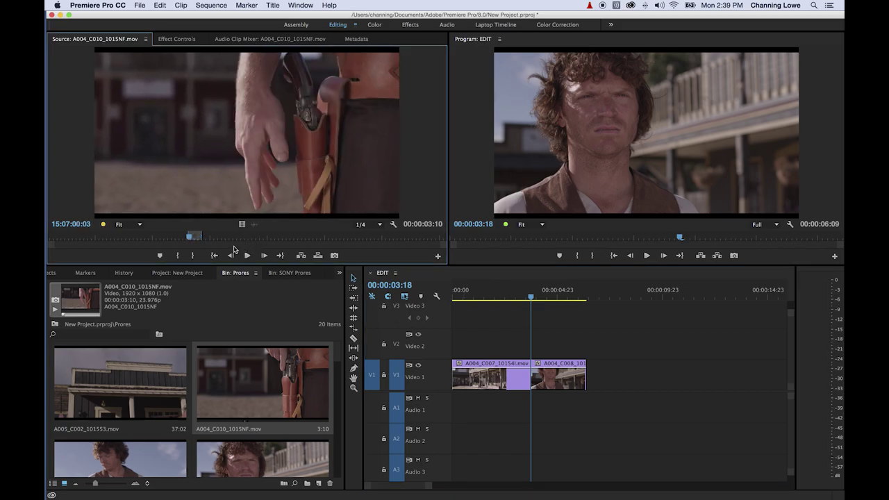
pyautogui.press('=')
pyautogui.press('-')
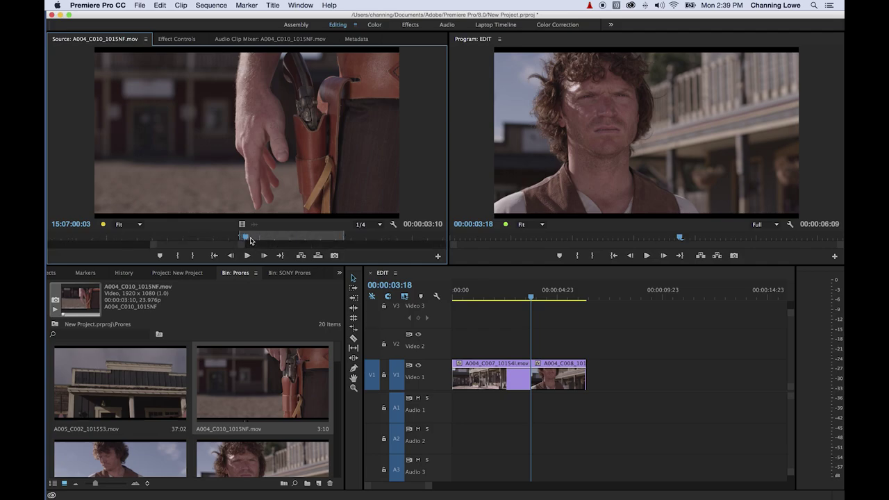
pyautogui.moveTo(251, 241)
pyautogui.mouseDown()
pyautogui.moveTo(235, 239)
pyautogui.moveTo(258, 240)
pyautogui.mouseUp()
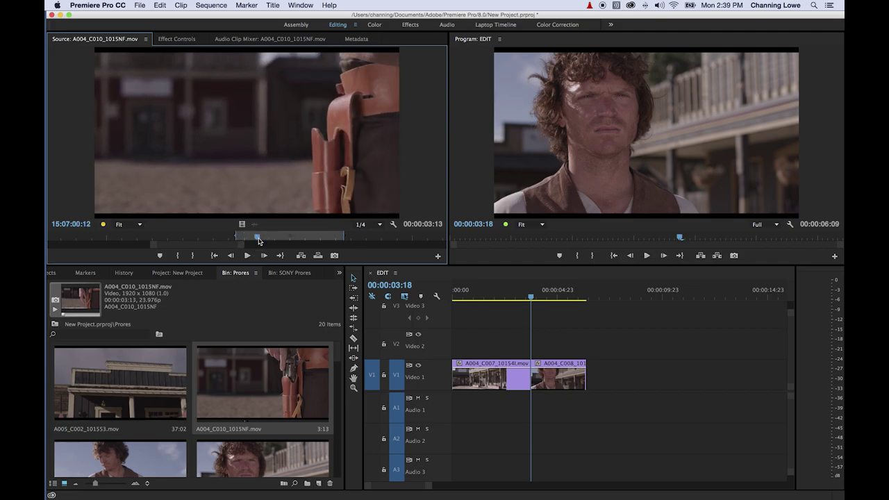
pyautogui.press('o')
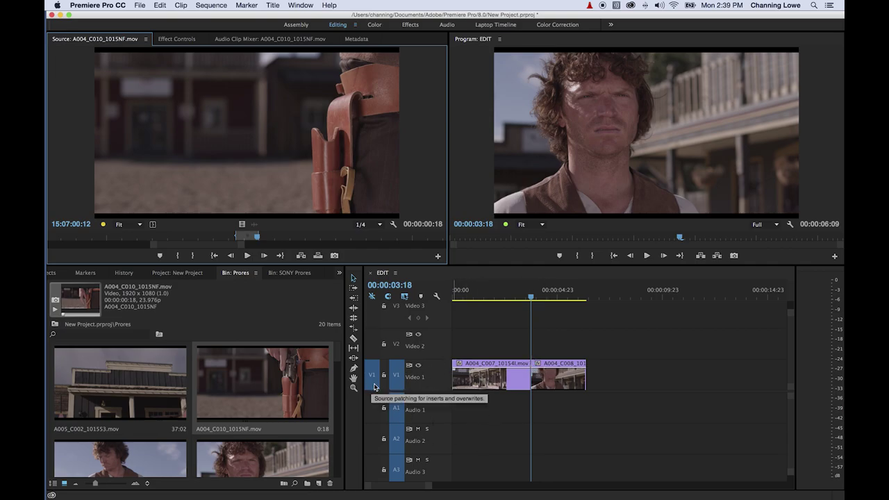
pyautogui.press('super+s')
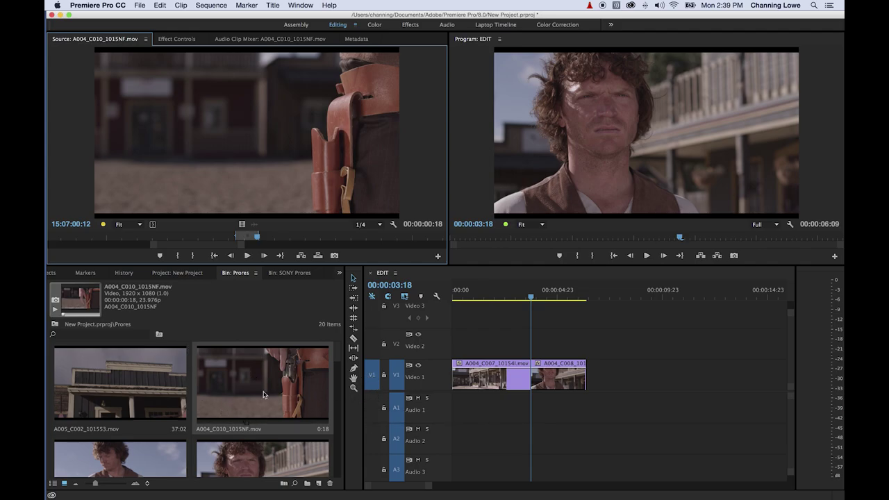
# Load 641_0044_01.mov from the SONY Prores bin and find the badge frame
pyautogui.click(55, 273)
pyautogui.click(200, 273)
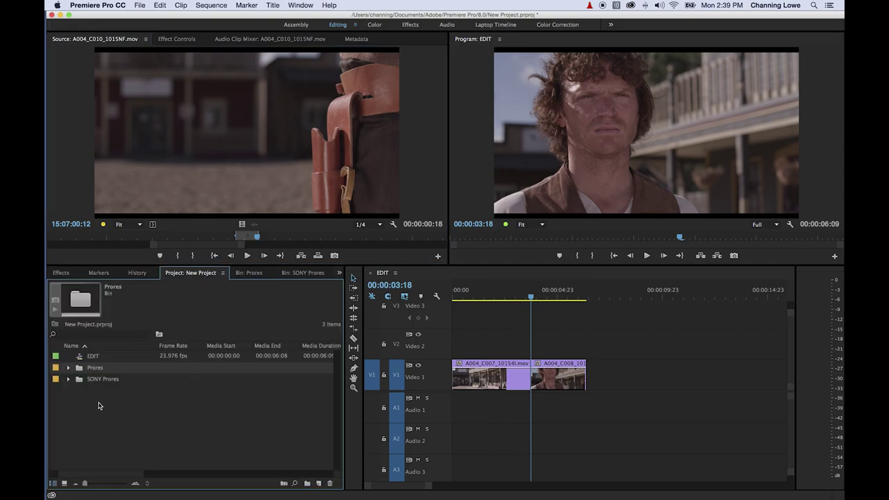
pyautogui.click(68, 378)
pyautogui.doubleClick(117, 390)
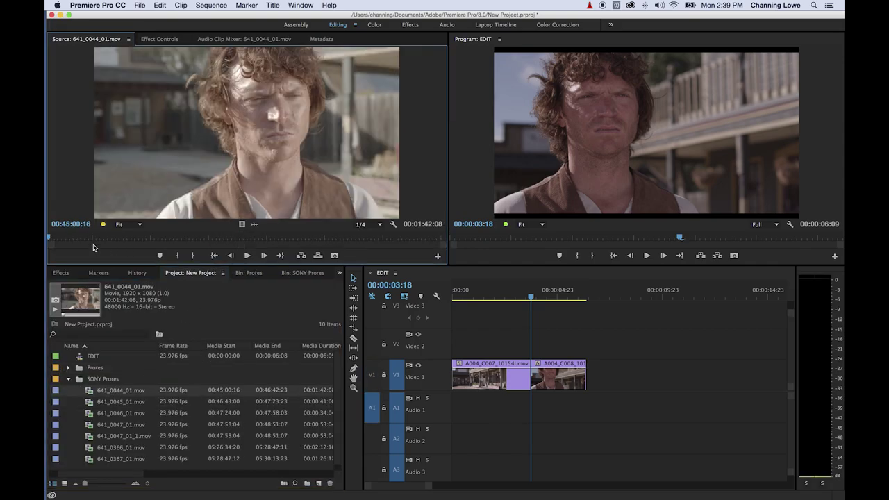
pyautogui.moveTo(107, 239); pyautogui.dragTo(176, 241)
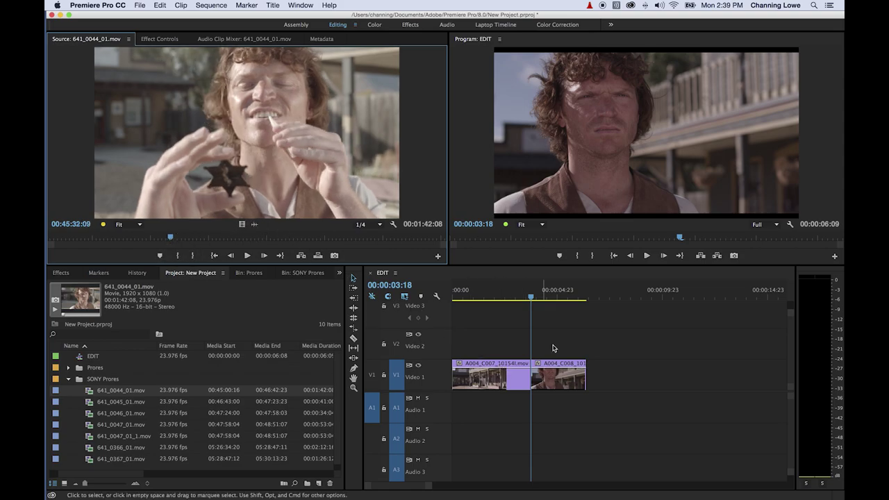
# Park the sequence at 00:00:03:16 on the wide shot and enable source video patching
pyautogui.click(532, 297)
pyautogui.moveTo(532, 297)
pyautogui.mouseDown()
pyautogui.moveTo(522, 297)
pyautogui.moveTo(530, 297)
pyautogui.mouseUp()
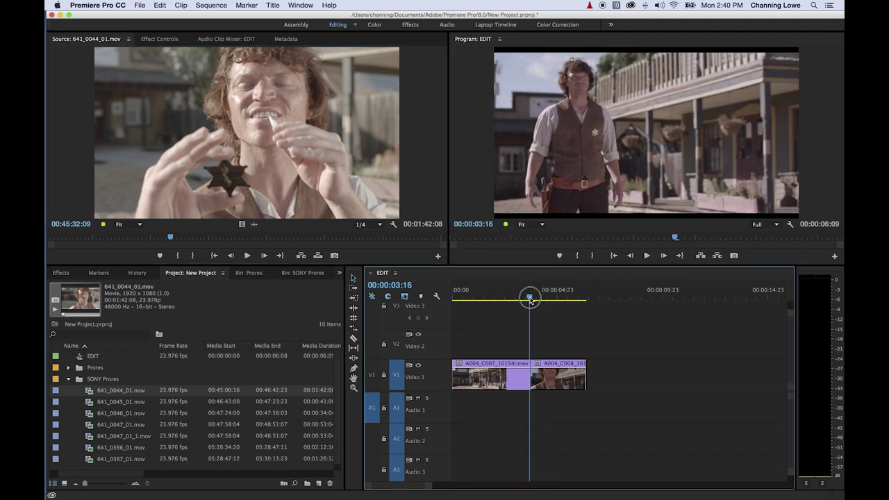
pyautogui.click(289, 184)
pyautogui.click(375, 375)
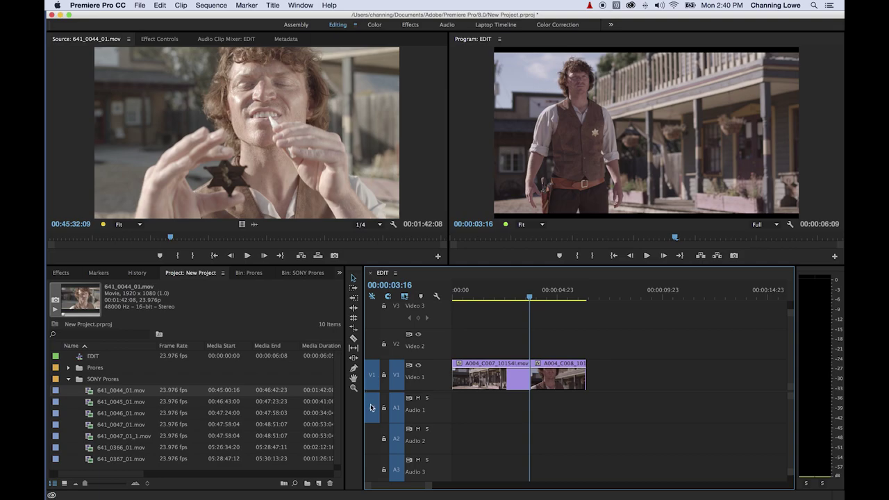
# Target Video 2, mark a 641_0044_01.mov range near 00:45:45:12, overwrite it, then undo
pyautogui.moveTo(378, 386); pyautogui.dragTo(375, 354)
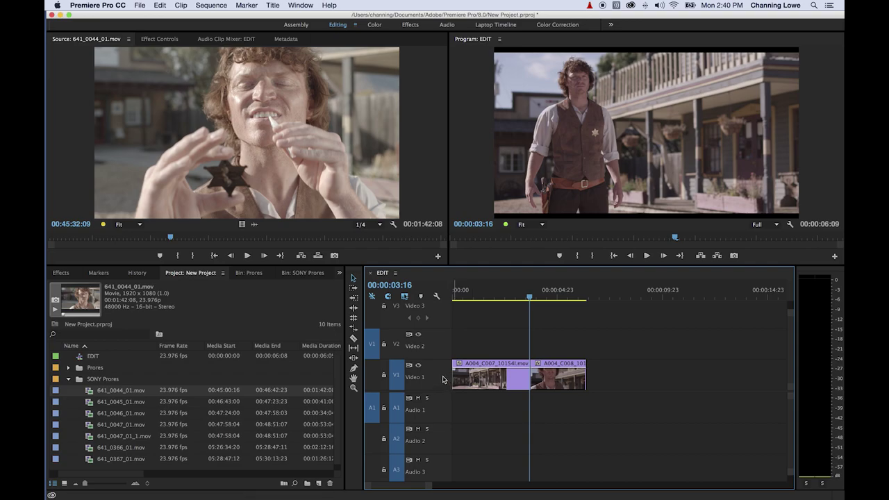
pyautogui.click(195, 238)
pyautogui.moveTo(195, 237); pyautogui.dragTo(221, 238)
pyautogui.press('i')
pyautogui.press('o')
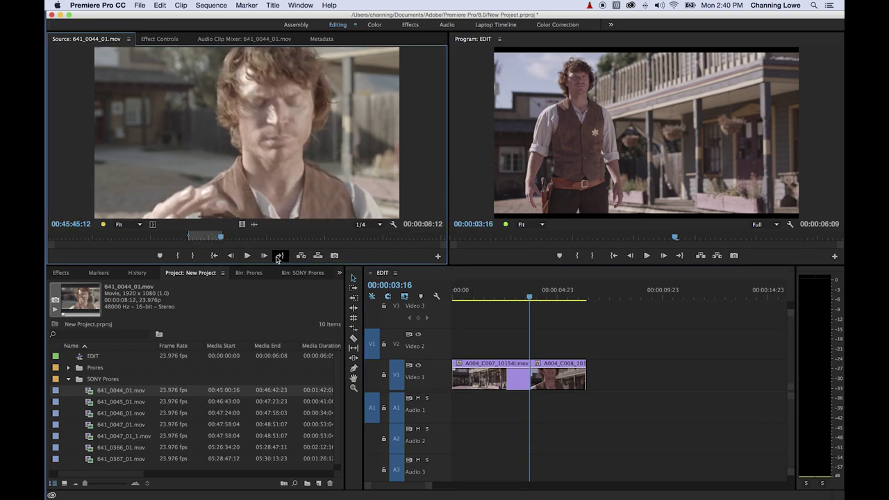
pyautogui.press('.')
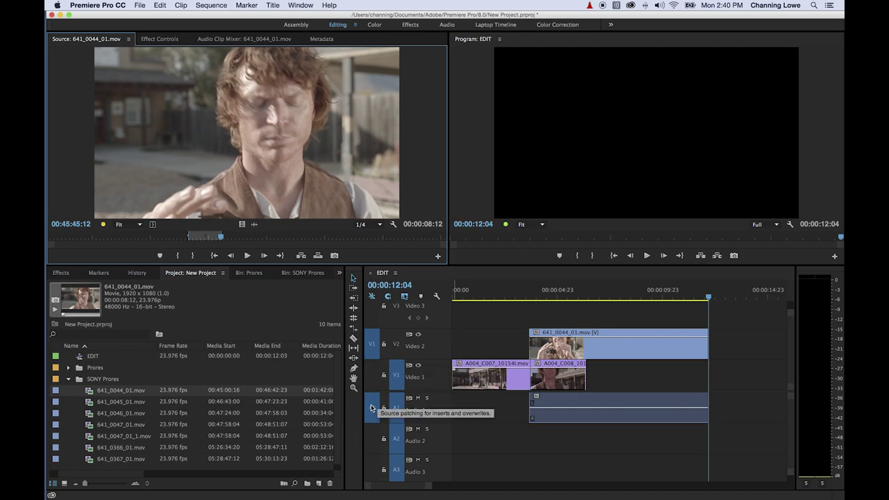
pyautogui.press('super+z')
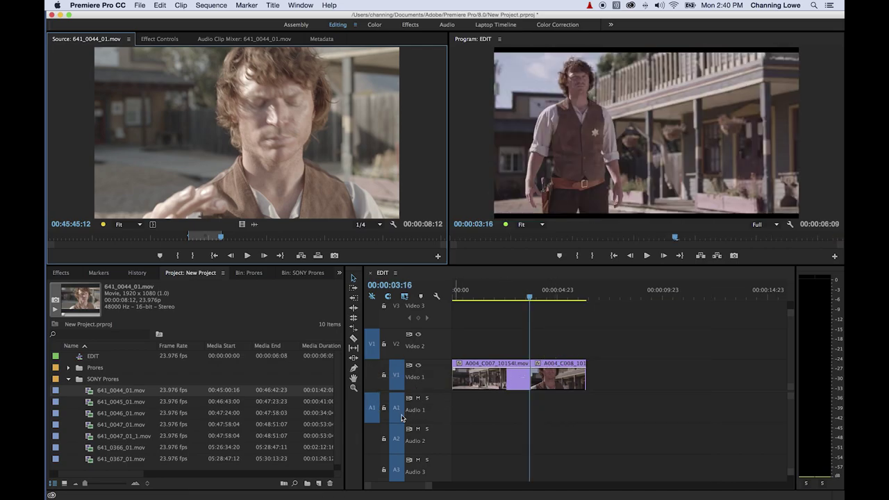
# Try overwriting with audio patched to Audio 2, undo, and return patches to V1/A1
pyautogui.click(372, 417)
pyautogui.moveTo(372, 417); pyautogui.dragTo(373, 439)
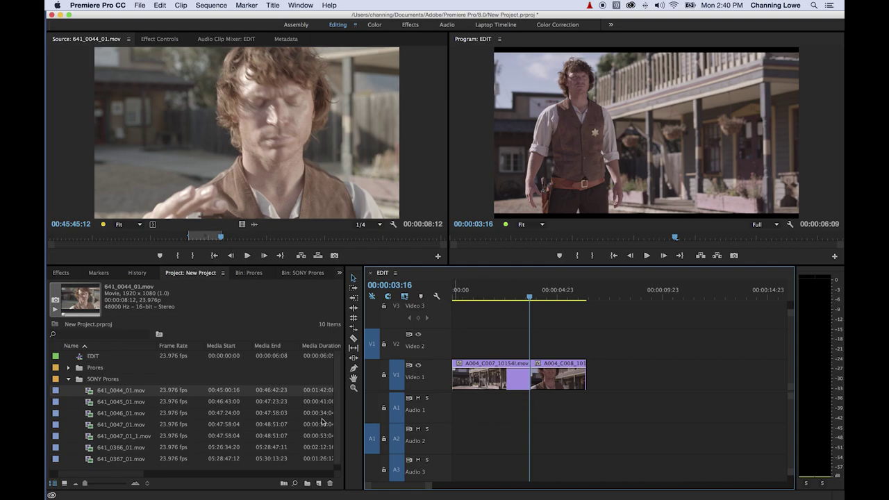
pyautogui.press('.')
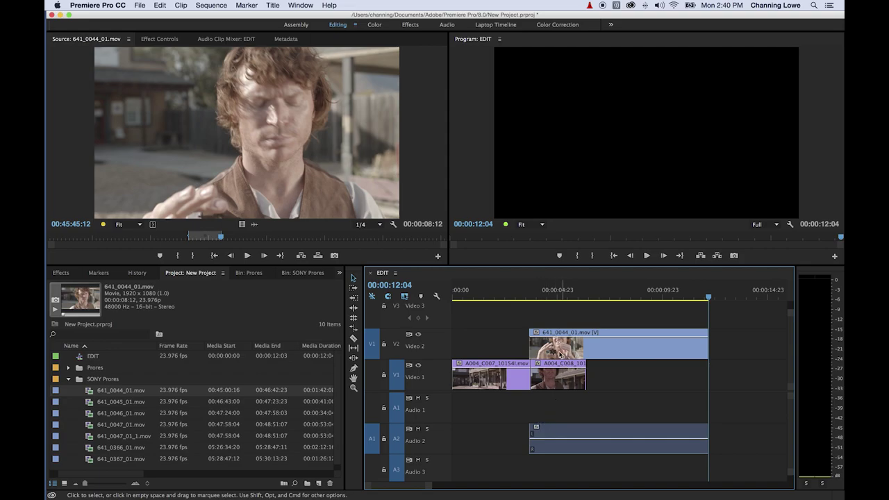
pyautogui.press('super+z')
pyautogui.moveTo(372, 344); pyautogui.dragTo(371, 375)
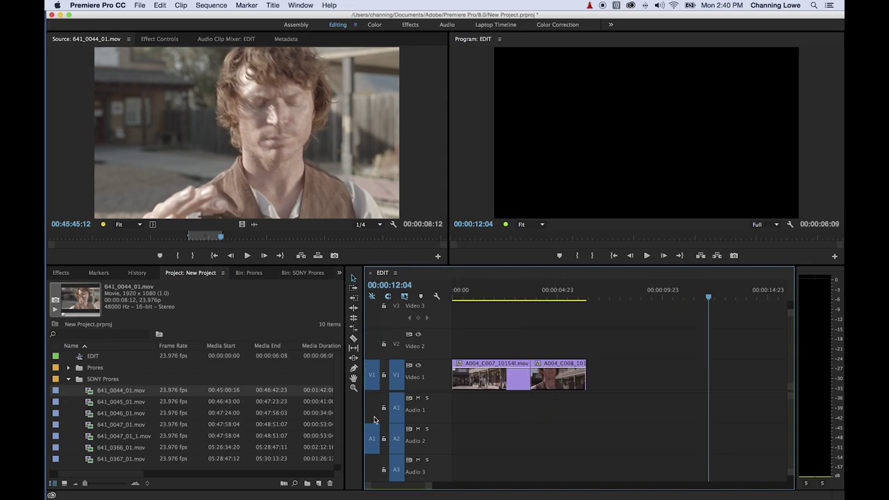
pyautogui.moveTo(373, 439); pyautogui.dragTo(373, 408)
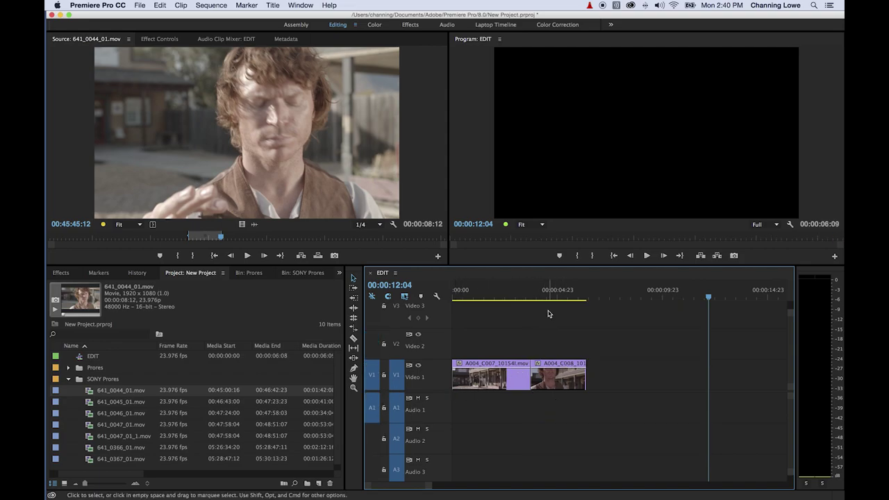
# At 00:00:03:08, test overwrite and insert edits onto Video 2/Audio 2, reverting each
pyautogui.moveTo(548, 295); pyautogui.dragTo(522, 296)
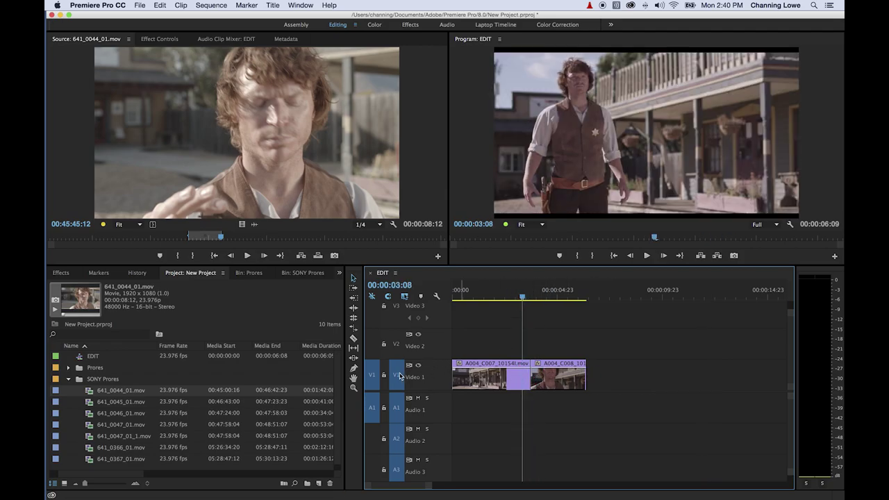
pyautogui.moveTo(372, 375); pyautogui.dragTo(372, 344)
pyautogui.moveTo(372, 408); pyautogui.dragTo(372, 438)
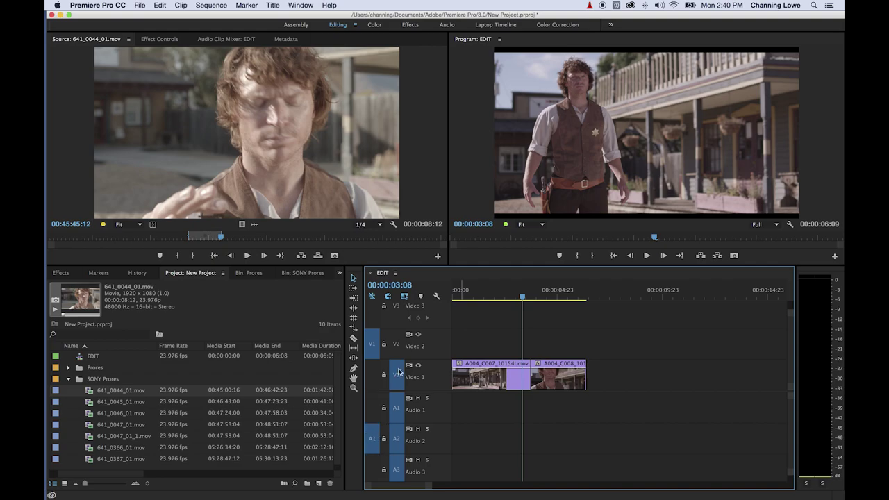
pyautogui.press('.')
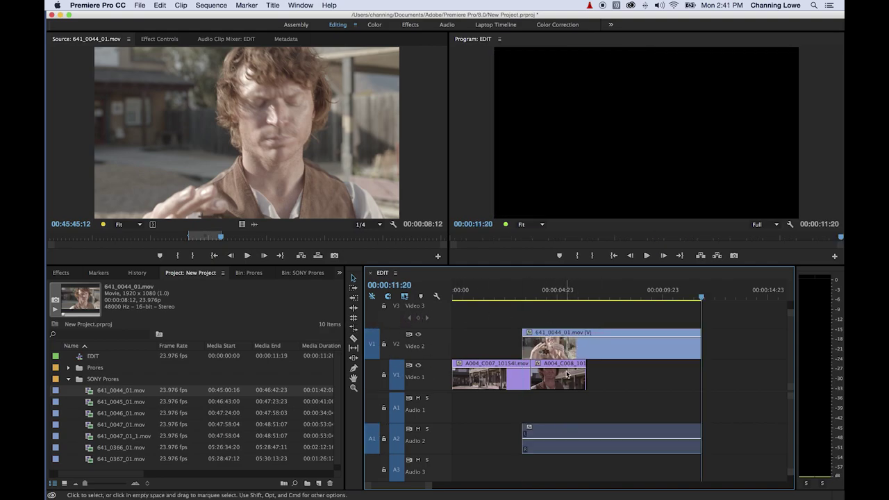
pyautogui.press('super+z')
pyautogui.press(',')
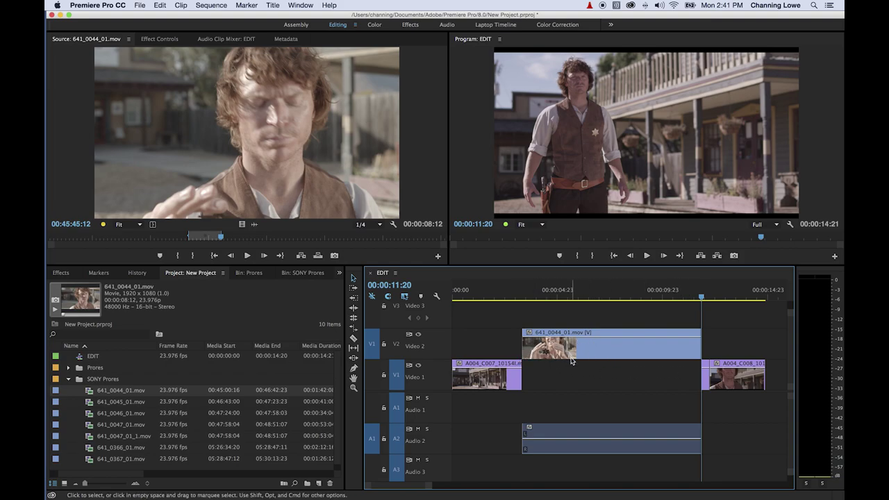
pyautogui.moveTo(575, 361); pyautogui.dragTo(417, 264)
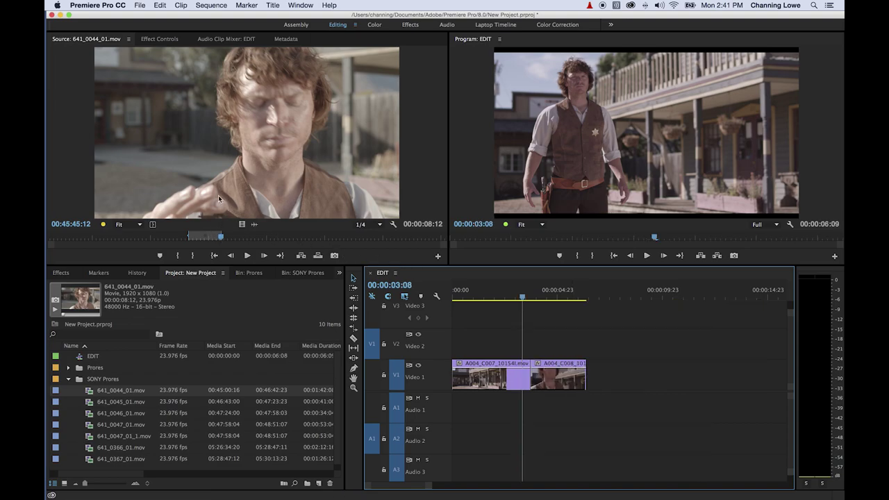
pyautogui.moveTo(220, 237)
pyautogui.mouseDown()
pyautogui.moveTo(159, 238)
pyautogui.moveTo(229, 234)
pyautogui.moveTo(208, 234)
pyautogui.moveTo(210, 242)
pyautogui.mouseUp()
# Mark an In point and an Out point at 45:40:23 on 641_0044_01.mov
pyautogui.press('i')
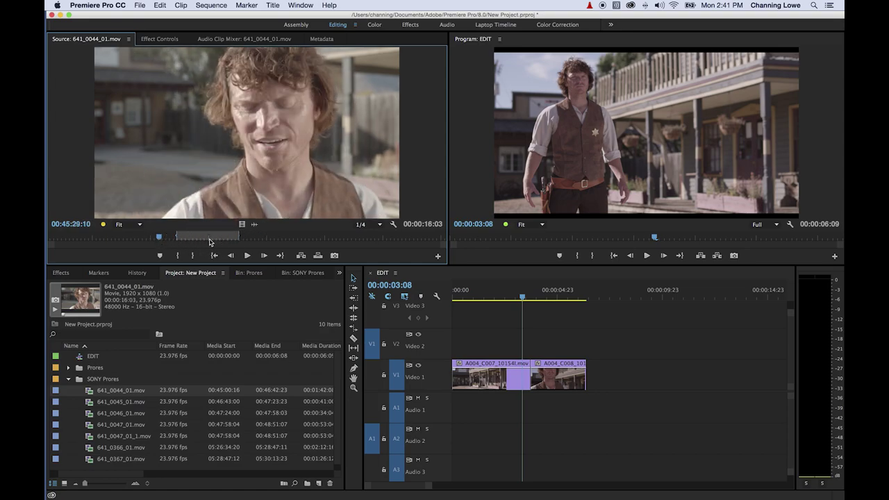
pyautogui.click(240, 237)
pyautogui.press('o')
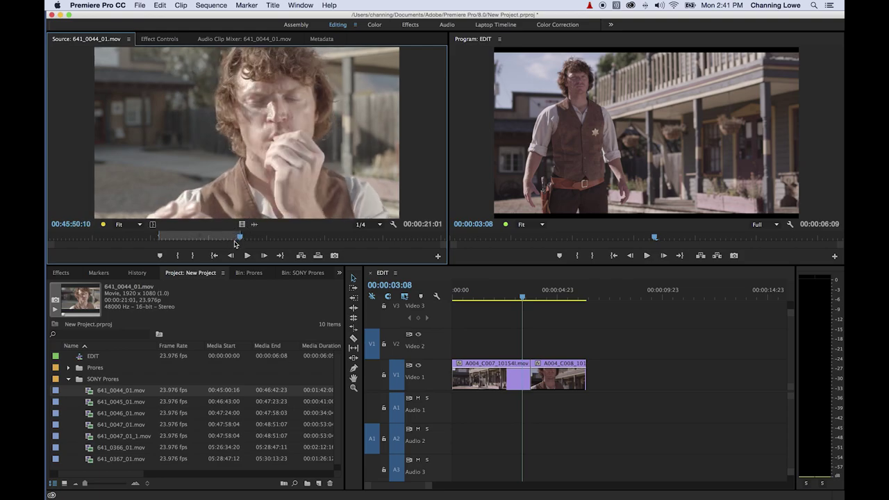
pyautogui.moveTo(232, 243); pyautogui.dragTo(212, 237)
pyautogui.press('o')
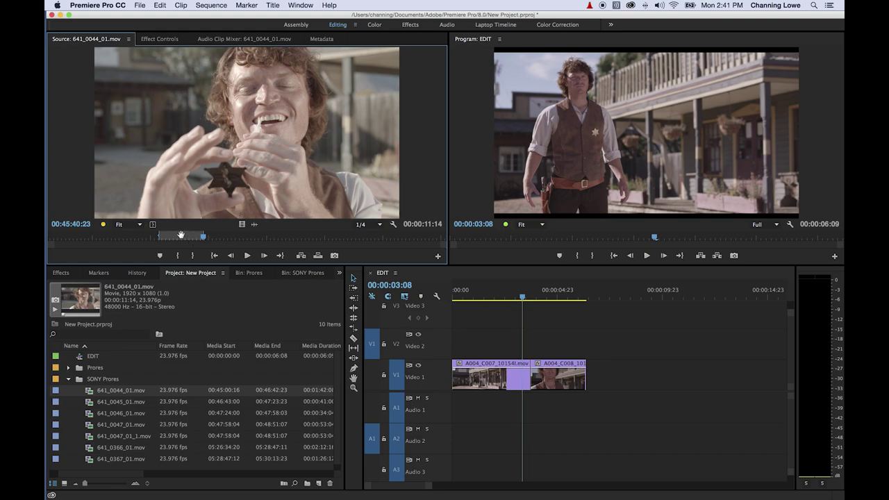
# Clear the source In and Out points and park the sequence playhead at EDIT's end
pyautogui.rightClick(184, 239)
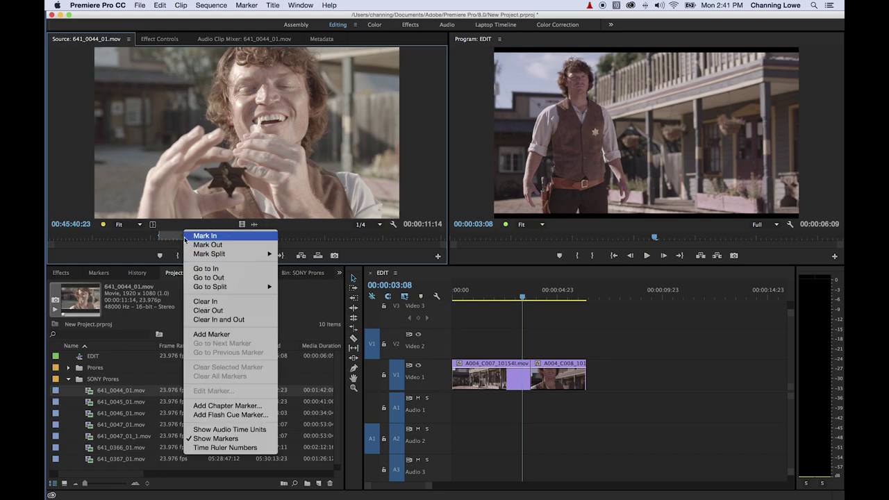
pyautogui.click(226, 319)
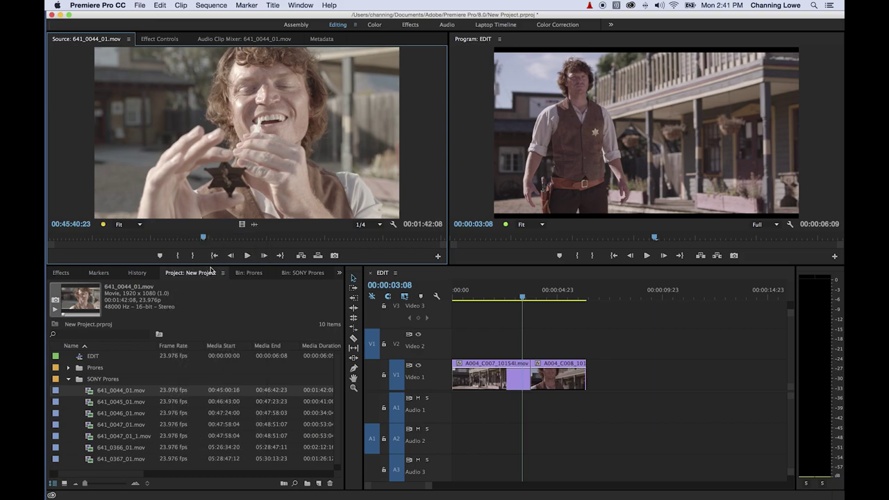
pyautogui.press('super+z')
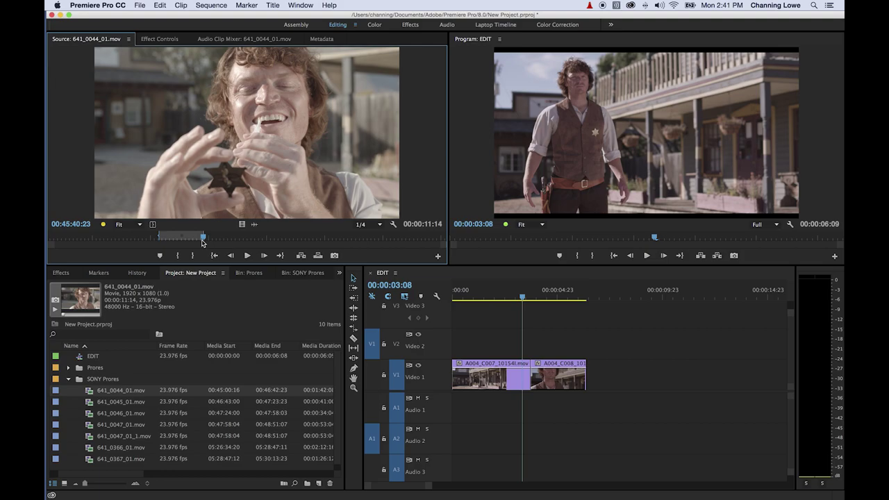
pyautogui.press('super+shift+z')
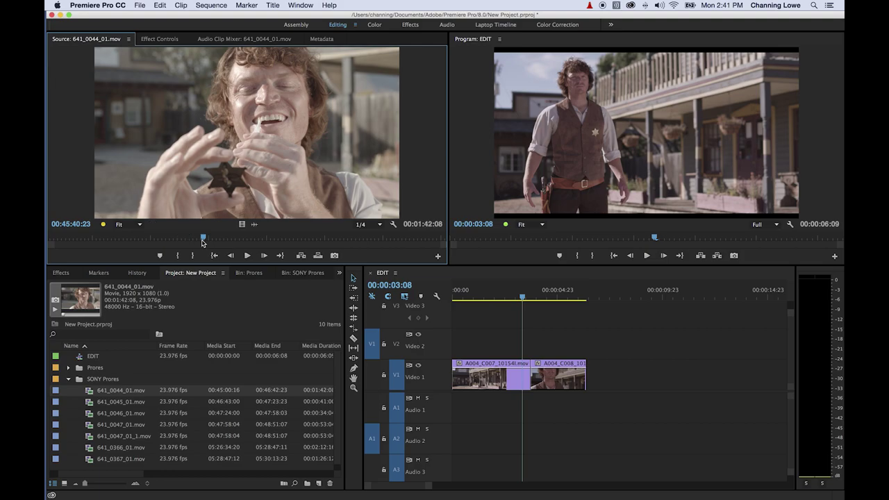
pyautogui.press('super+z')
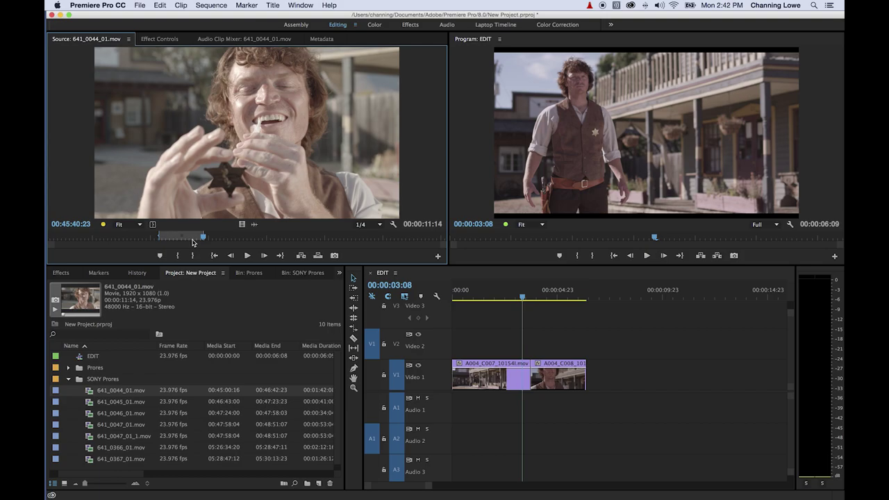
pyautogui.hotkey('alt', 'x')
pyautogui.hotkey('shift', '3')
pyautogui.press('End')
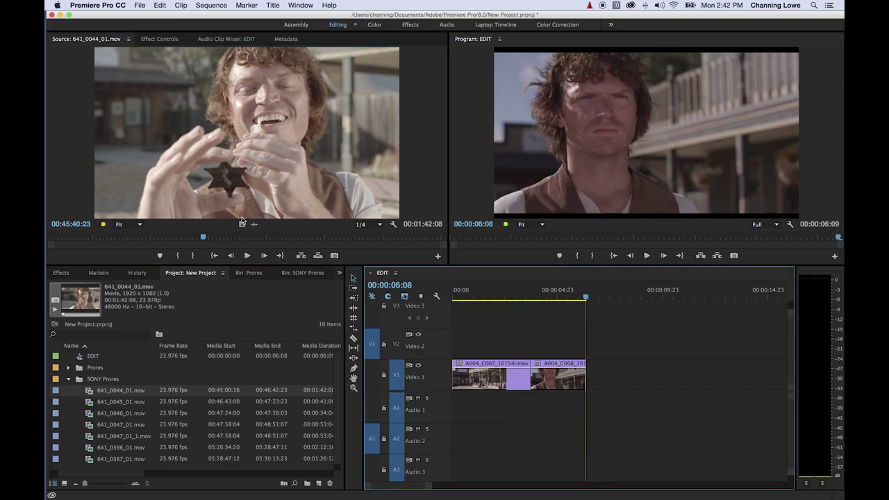
# Mark a new source In/Out range and drop only its video onto Video 2
pyautogui.moveTo(219, 235); pyautogui.dragTo(186, 234)
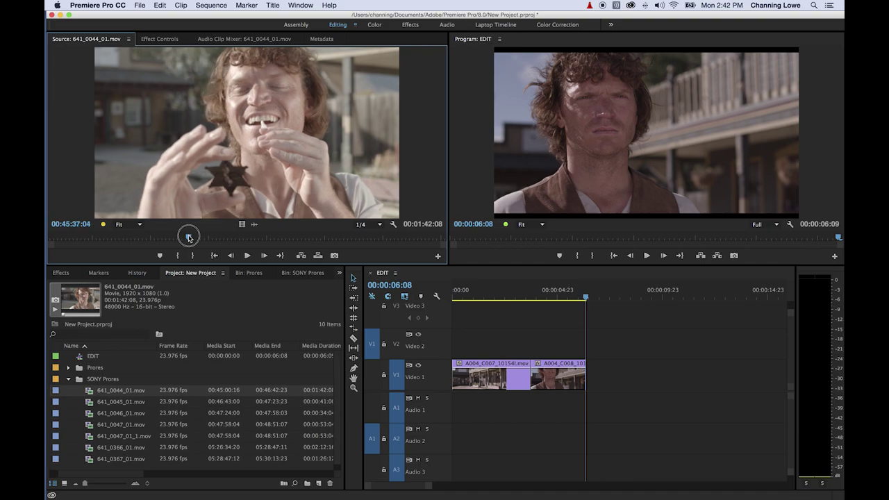
pyautogui.press('i')
pyautogui.click(235, 240)
pyautogui.press('o')
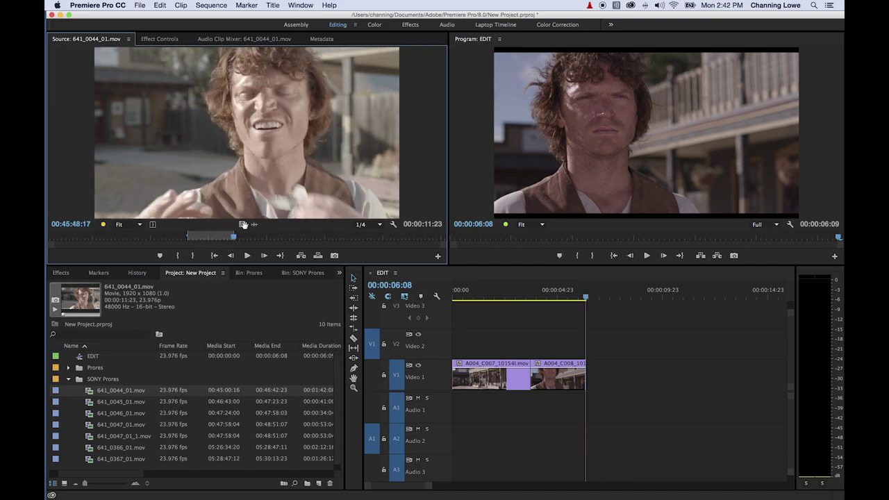
pyautogui.moveTo(242, 224); pyautogui.dragTo(601, 375)
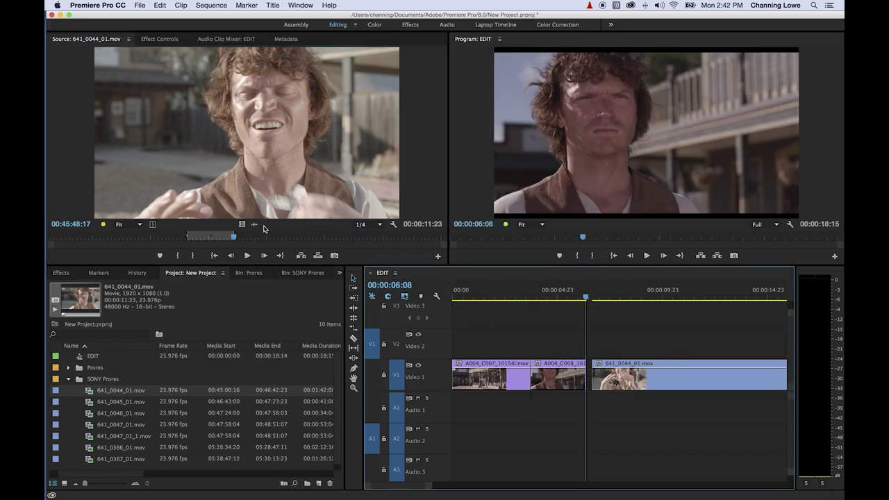
# Try adding the source audio at 00:00:06:08 and the clip on V1, removing both
pyautogui.moveTo(254, 224); pyautogui.dragTo(397, 309)
pyautogui.moveTo(538, 391); pyautogui.dragTo(598, 412)
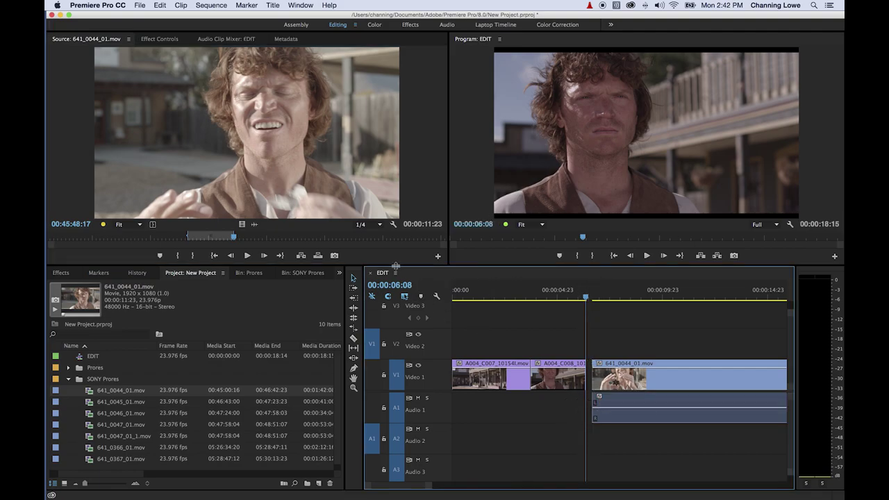
pyautogui.press('super+z')
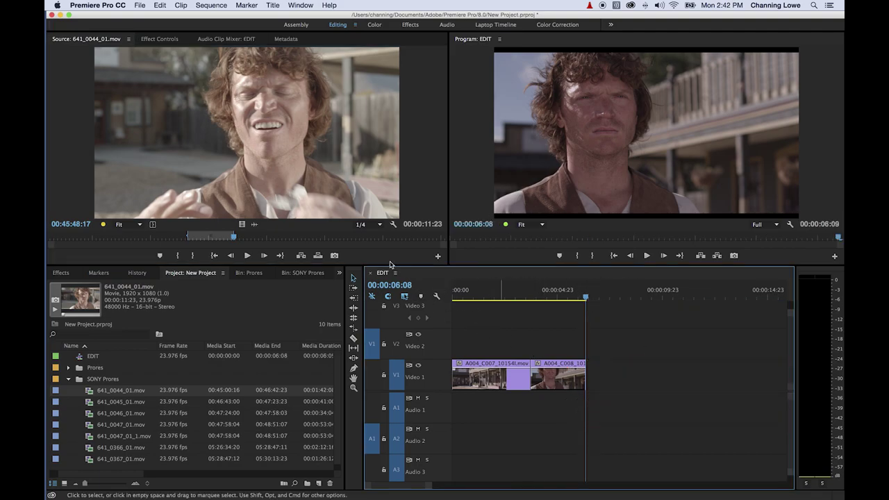
pyautogui.moveTo(235, 122); pyautogui.dragTo(589, 372)
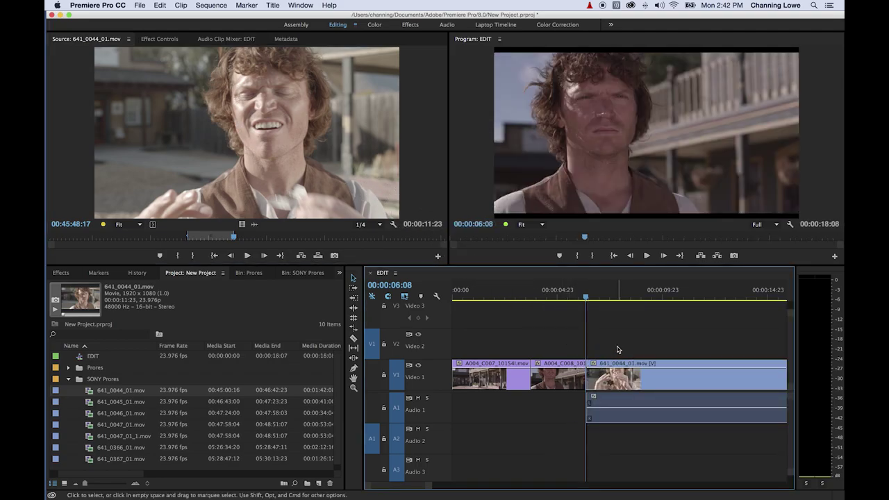
pyautogui.click(616, 379)
pyautogui.press('Delete')
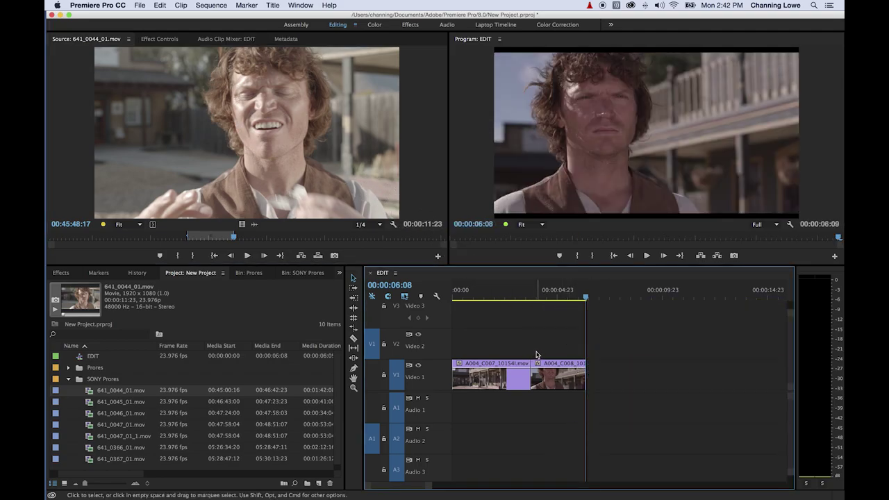
# Test overwrite edits onto Video 2 and then Video 1/Audio 1, undoing and deleting them
pyautogui.press('.')
pyautogui.press('\\')
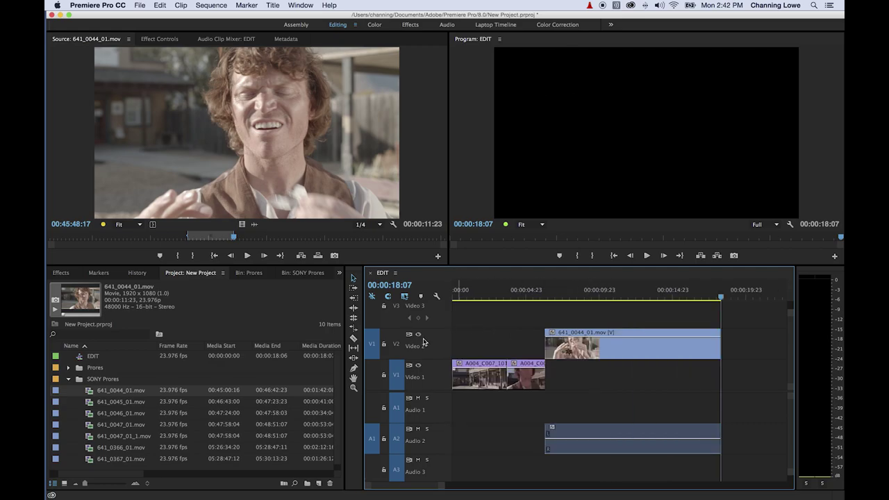
pyautogui.moveTo(375, 354); pyautogui.dragTo(373, 374)
pyautogui.moveTo(363, 426); pyautogui.dragTo(372, 409)
pyautogui.press('super+z')
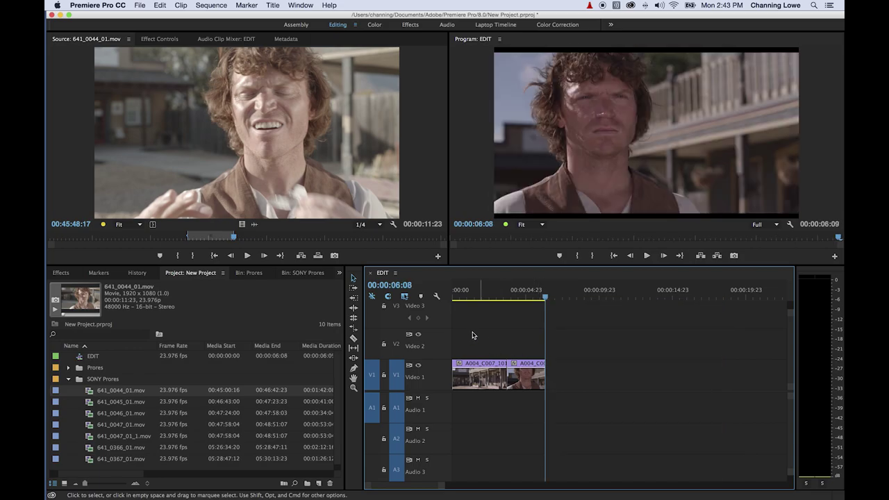
pyautogui.press('.')
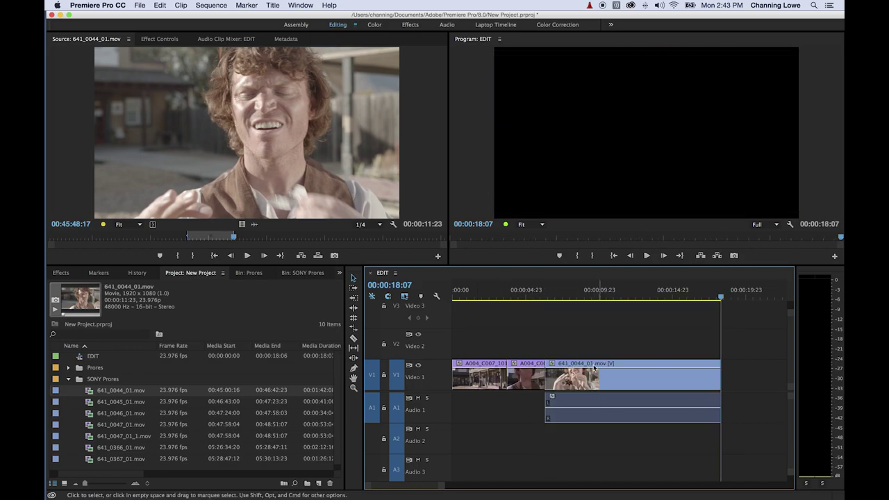
pyautogui.click(635, 399)
pyautogui.press('Delete')
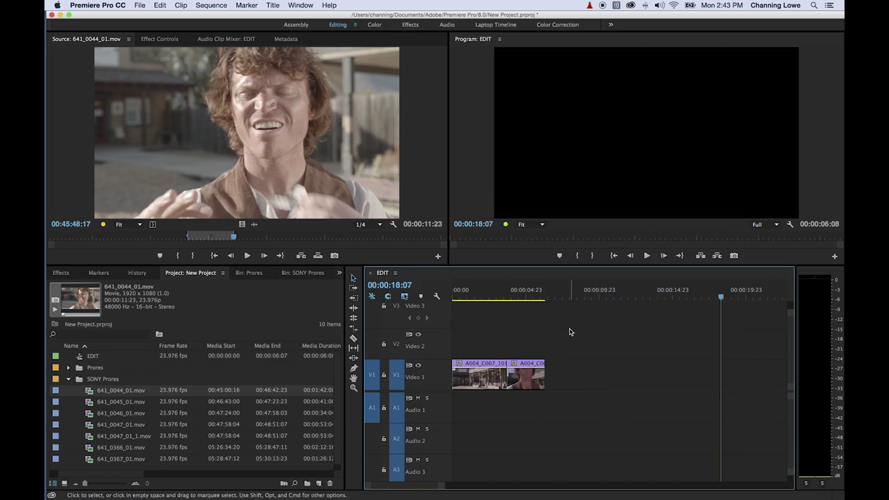
# Return the sequence playhead to the end of EDIT at 00:00:06:08
pyautogui.press('Up')
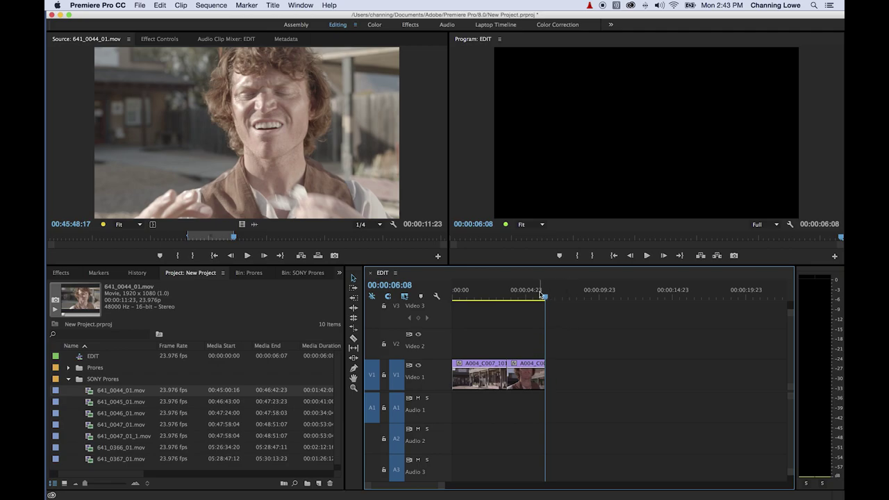
pyautogui.moveTo(541, 294)
pyautogui.mouseDown()
pyautogui.moveTo(530, 294)
pyautogui.moveTo(537, 295)
pyautogui.mouseUp()
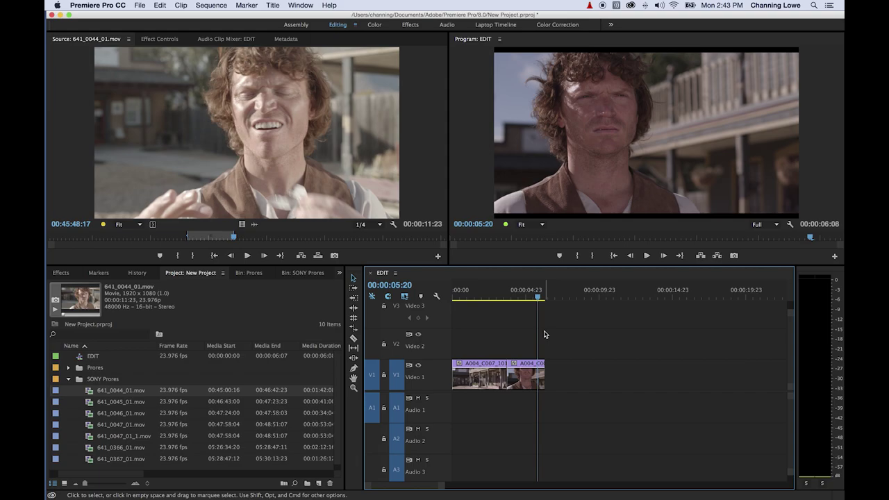
pyautogui.press('Down')
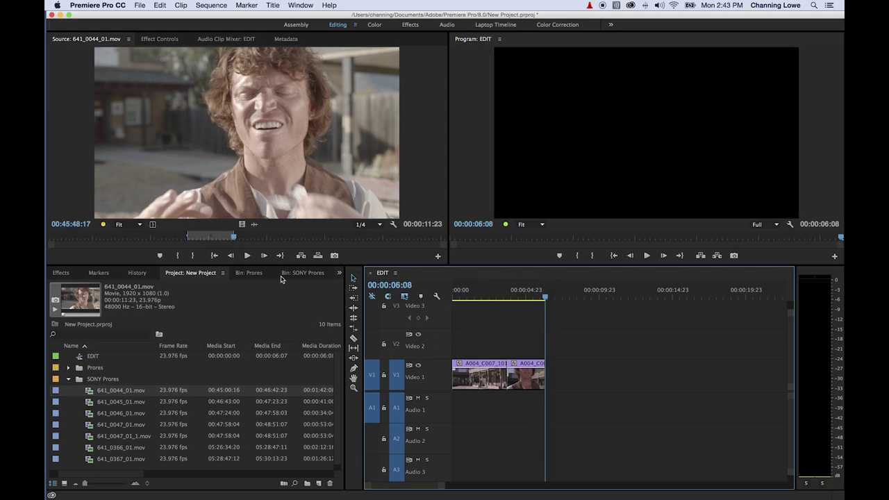
# Load A004_C010_1015NF.mov from the Prores bin and mark a 16-frame range five frames back
pyautogui.click(257, 273)
pyautogui.doubleClick(285, 381)
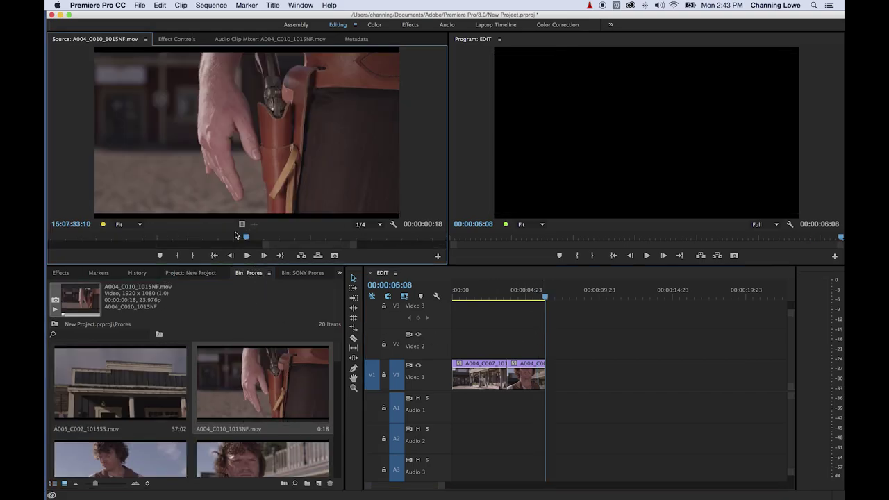
pyautogui.moveTo(227, 237); pyautogui.dragTo(201, 239)
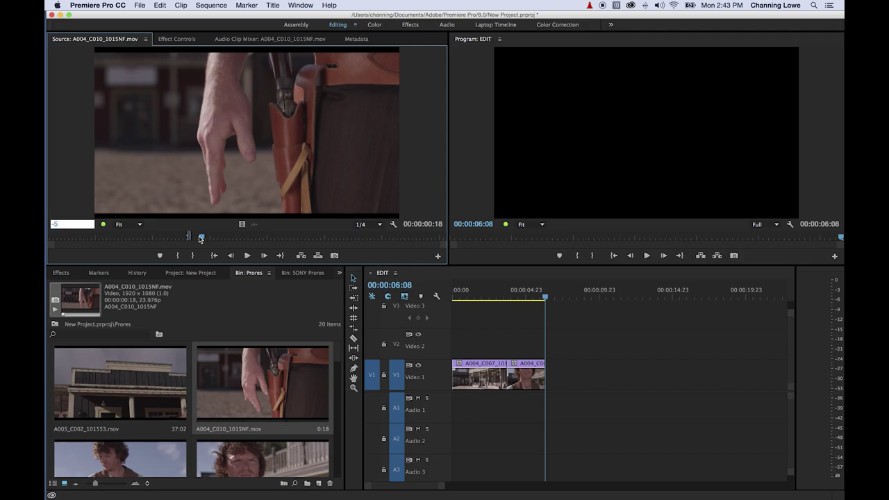
pyautogui.press('Return')
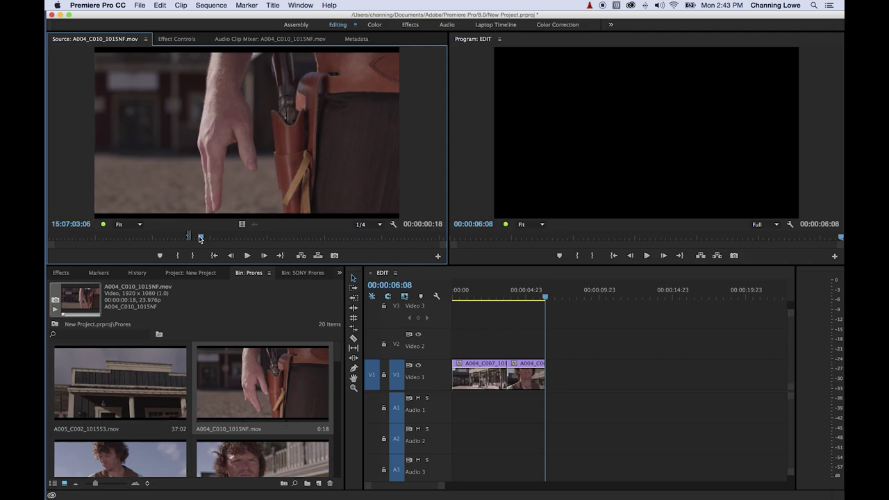
pyautogui.press('i')
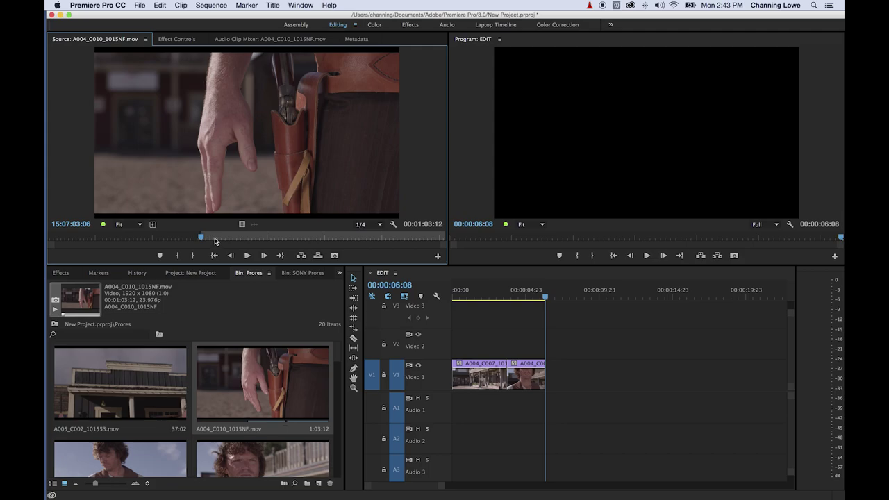
pyautogui.press('space')
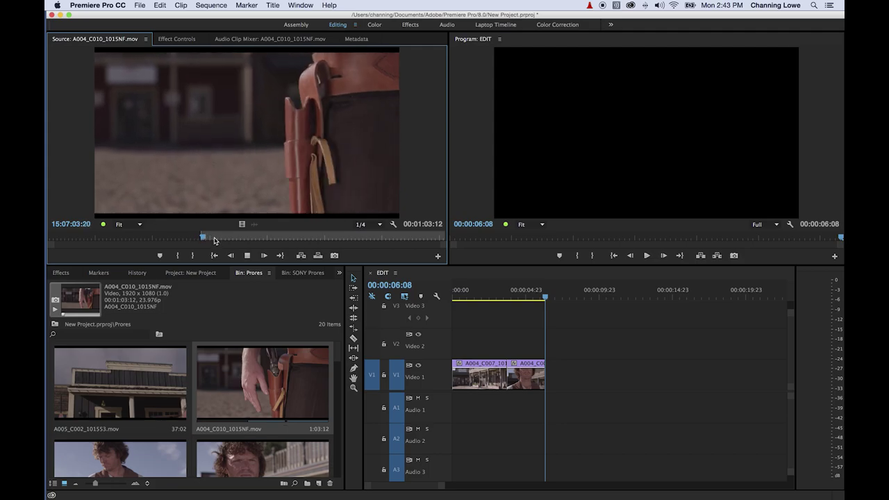
pyautogui.press('o')
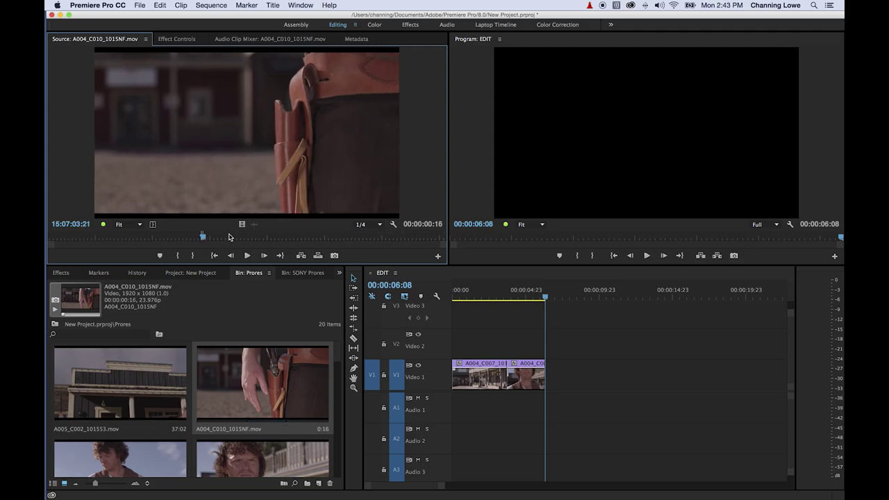
# Test-append the range to V1, review it, remove it, and return to 06:08
pyautogui.press('.')
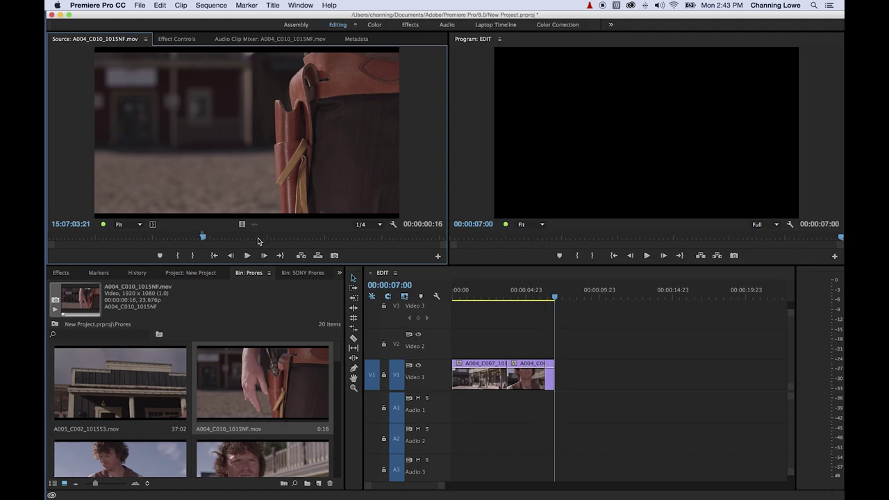
pyautogui.moveTo(523, 293); pyautogui.dragTo(521, 293)
pyautogui.press('space')
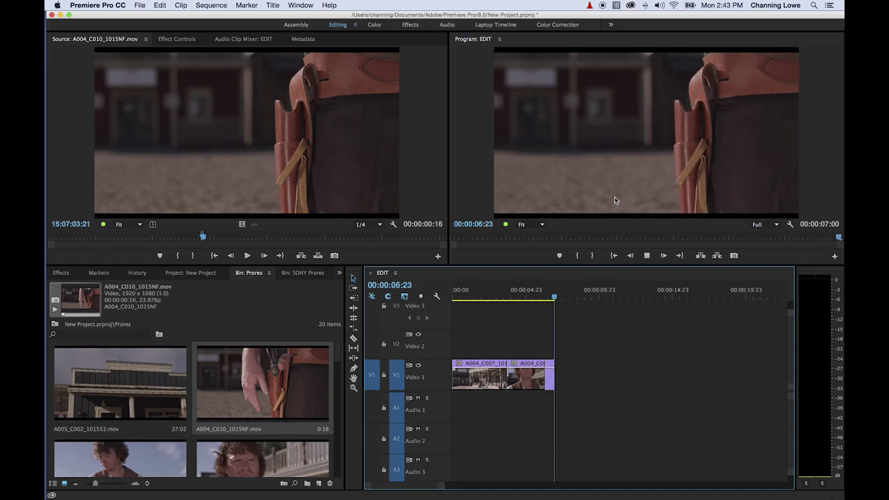
pyautogui.moveTo(559, 286)
pyautogui.mouseDown()
pyautogui.moveTo(532, 290)
pyautogui.moveTo(568, 289)
pyautogui.mouseUp()
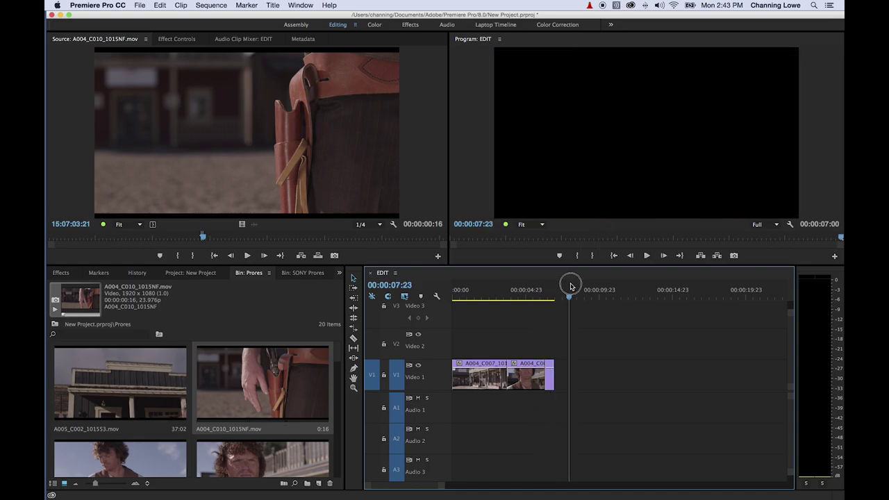
pyautogui.moveTo(550, 369); pyautogui.dragTo(544, 369)
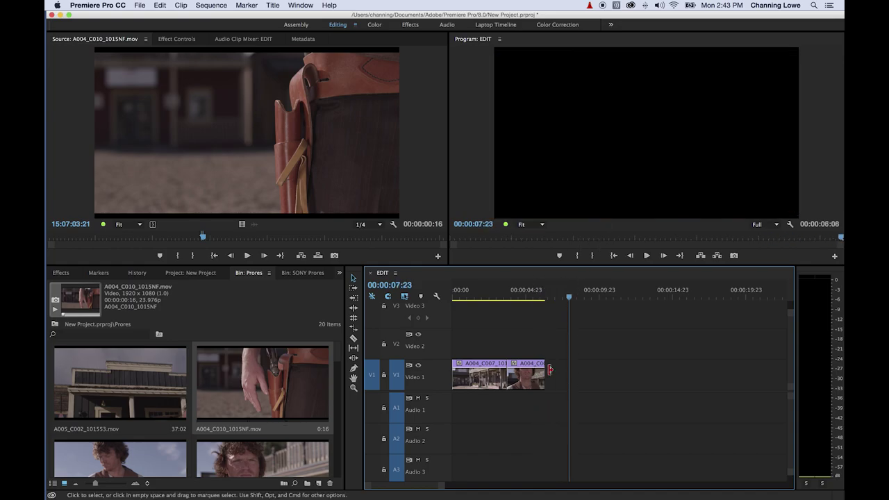
pyautogui.press('=')
pyautogui.press('Up')
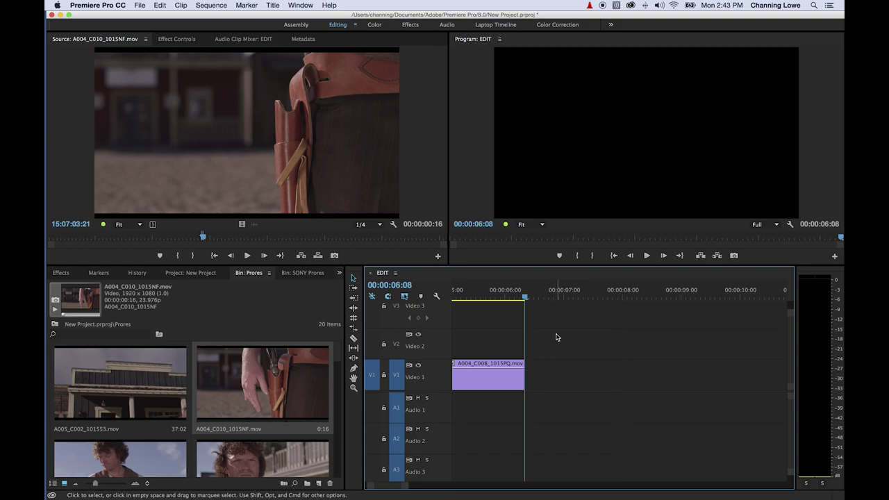
# Overwrite the 16-frame holster shot onto V1 at 06:08, then undo and redo to compare
pyautogui.press('.')
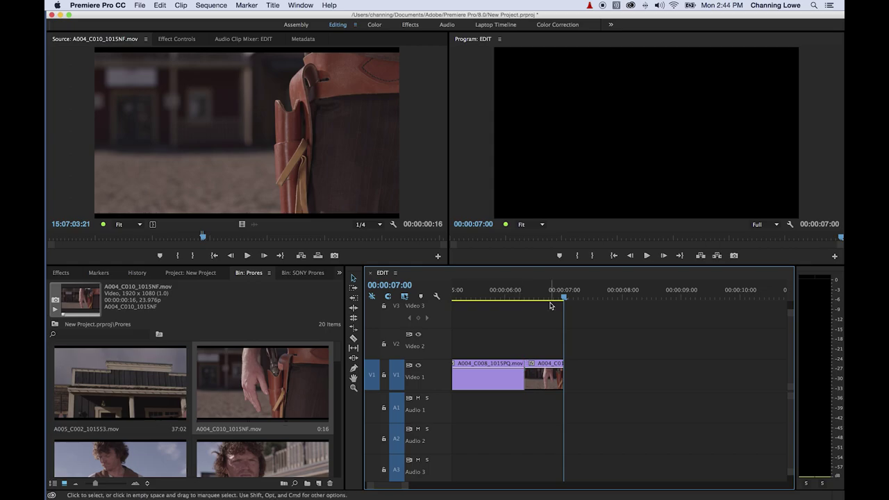
pyautogui.press('shift')
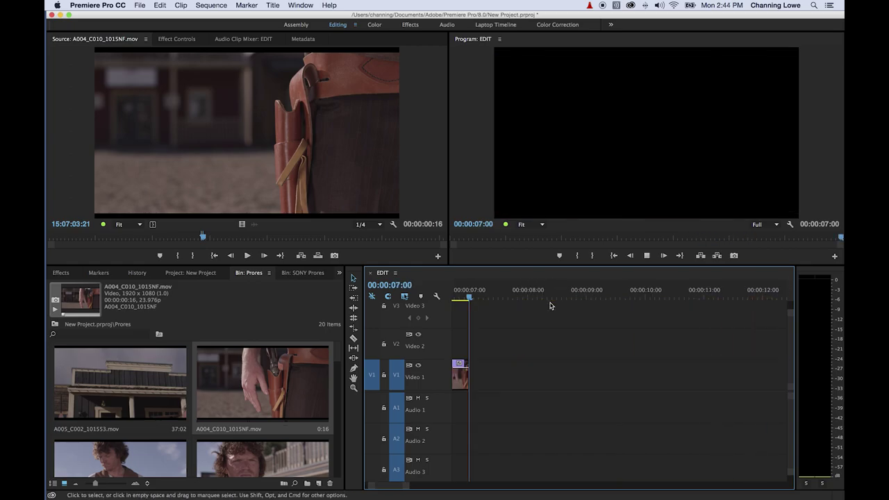
pyautogui.press('=')
pyautogui.press('=')
pyautogui.press('=')
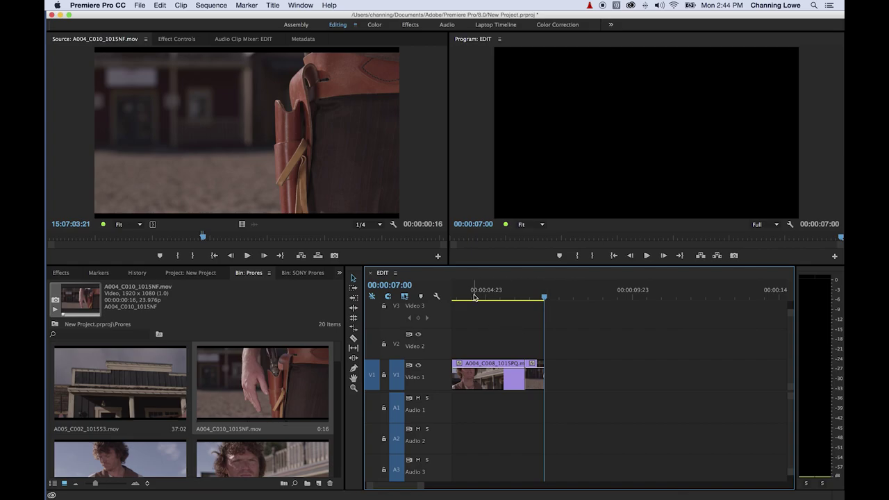
pyautogui.moveTo(474, 295); pyautogui.dragTo(540, 309)
pyautogui.press('super+z')
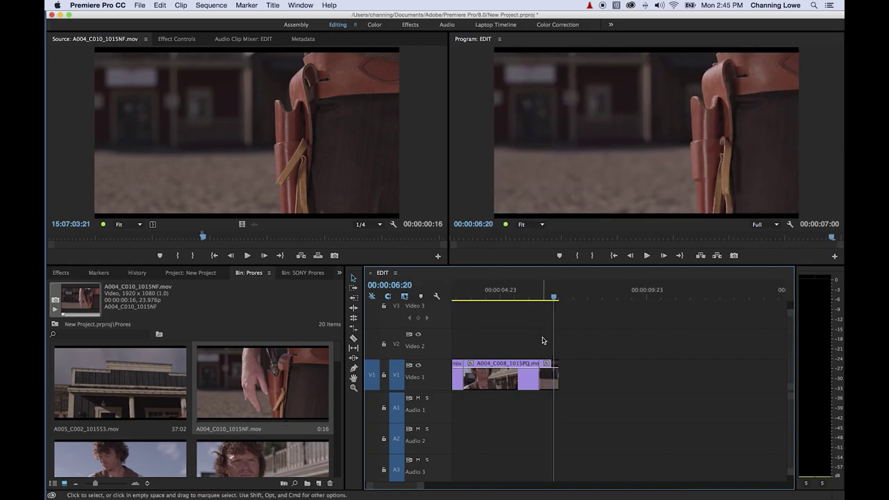
pyautogui.press('super+shift+z')
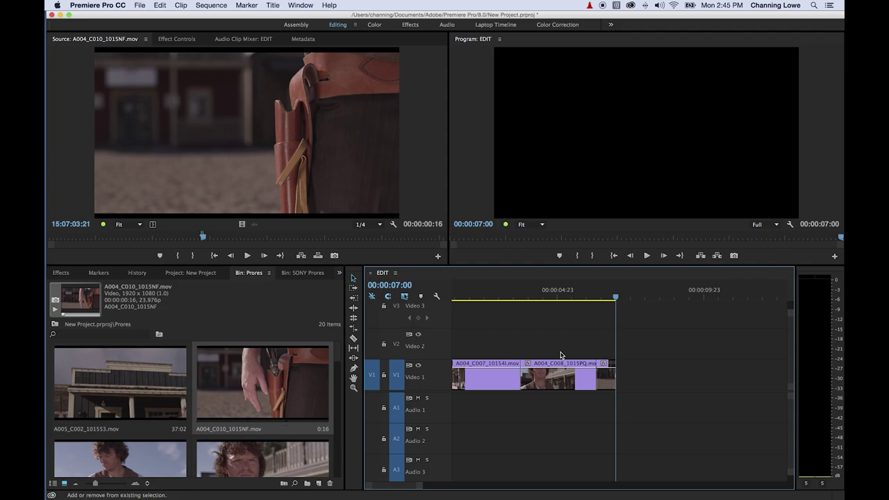
# Play the sequence from 04:10 through the new holster cut to the 07:00 end
pyautogui.press('Up')
pyautogui.press('space')
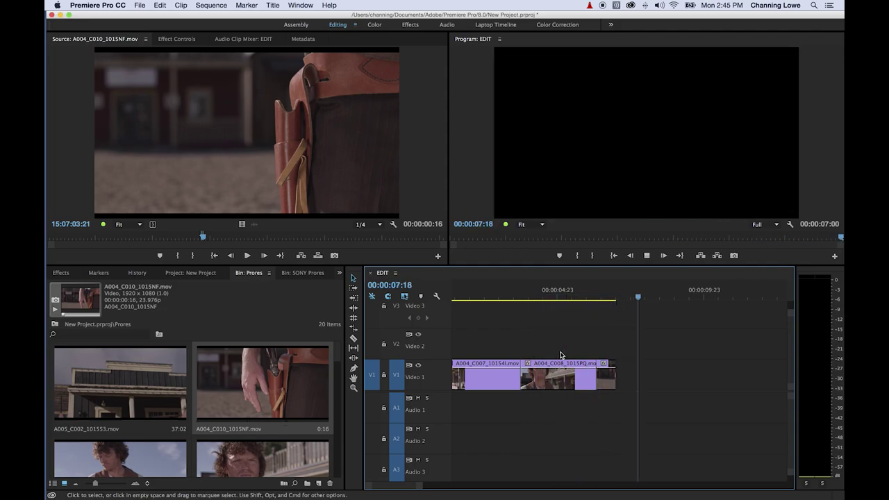
pyautogui.press('Up')
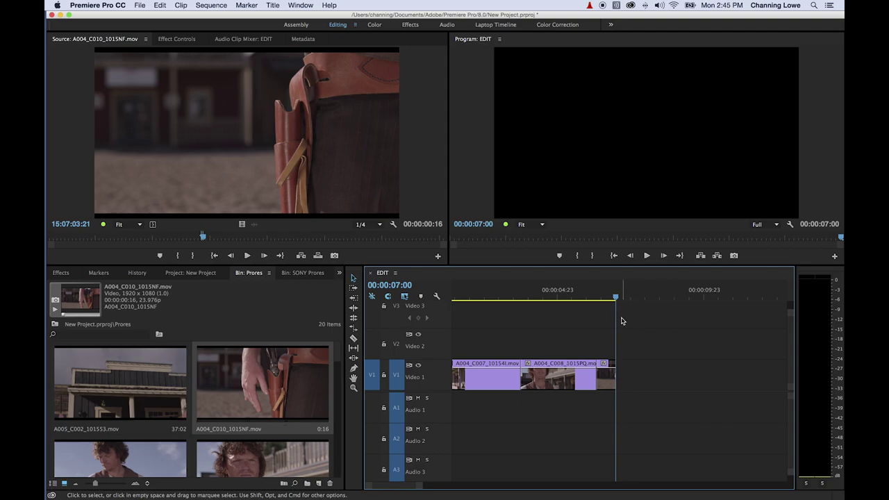
pyautogui.moveTo(615, 297); pyautogui.dragTo(541, 300)
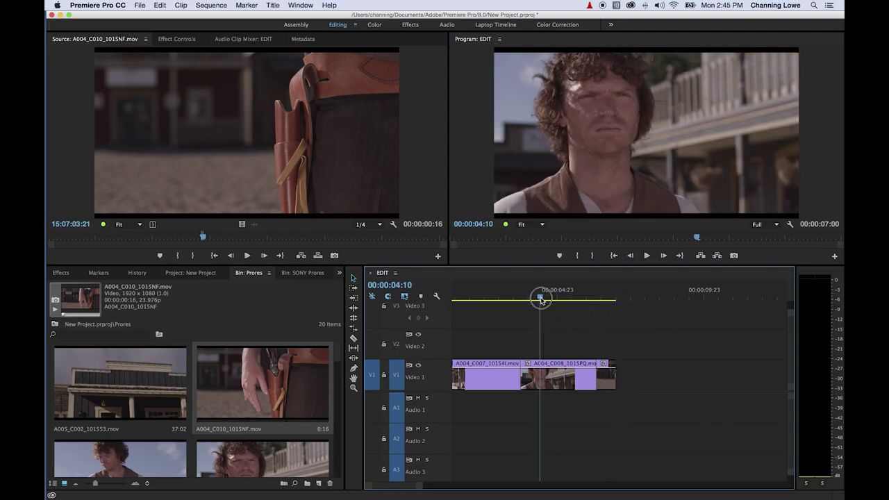
pyautogui.press('space')
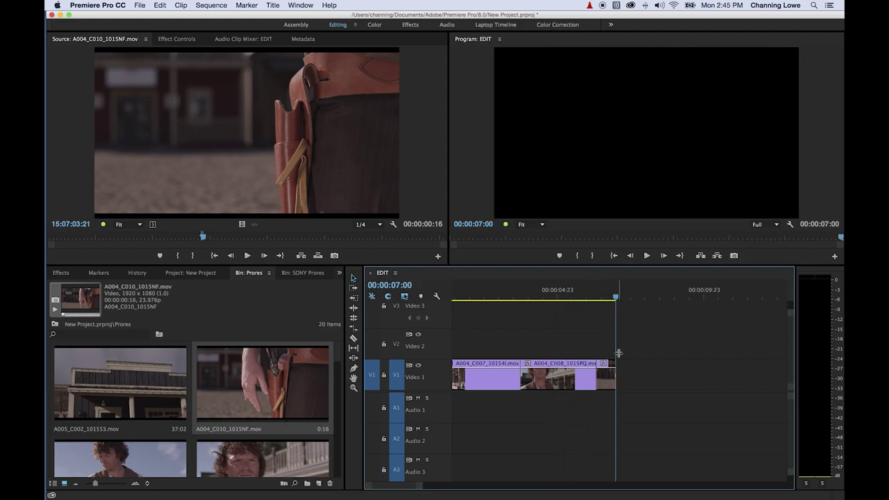
pyautogui.press('Up')
pyautogui.press('space')
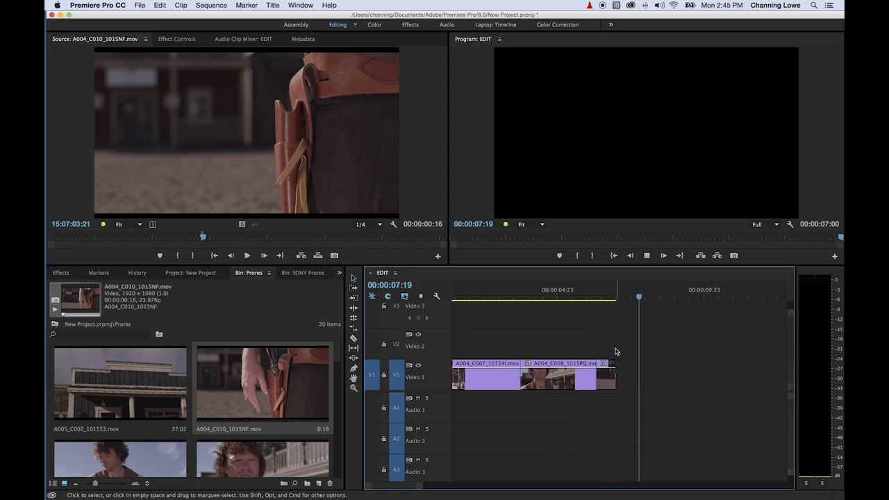
pyautogui.press('Up')
# Fit the clips to the timeline width and replay the whole EDIT sequence from the start
pyautogui.press('\\')
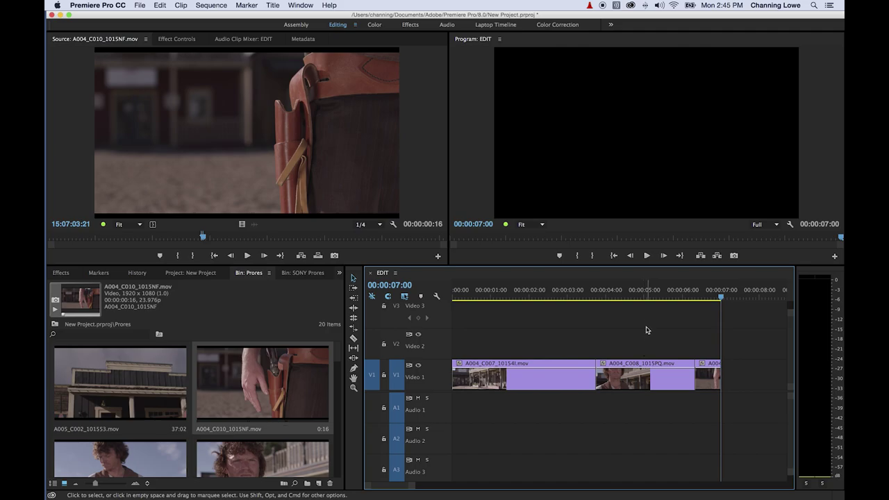
pyautogui.moveTo(662, 299); pyautogui.dragTo(621, 297)
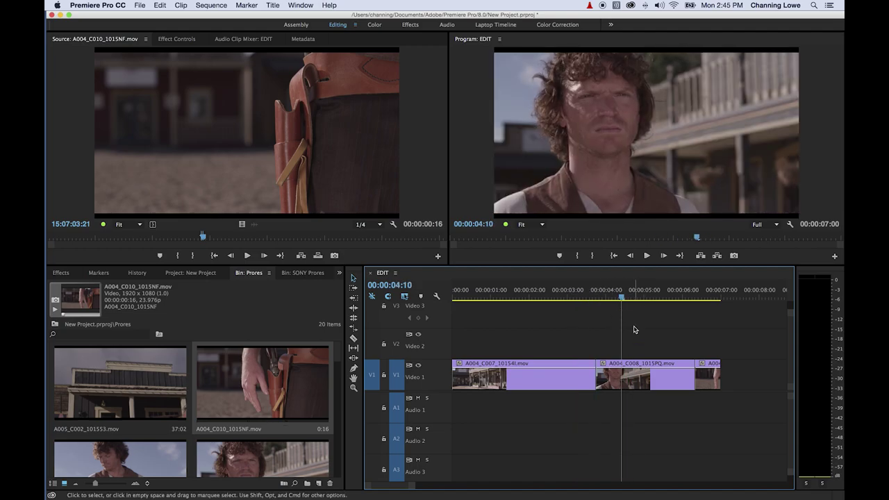
pyautogui.click(493, 297)
pyautogui.press('space')
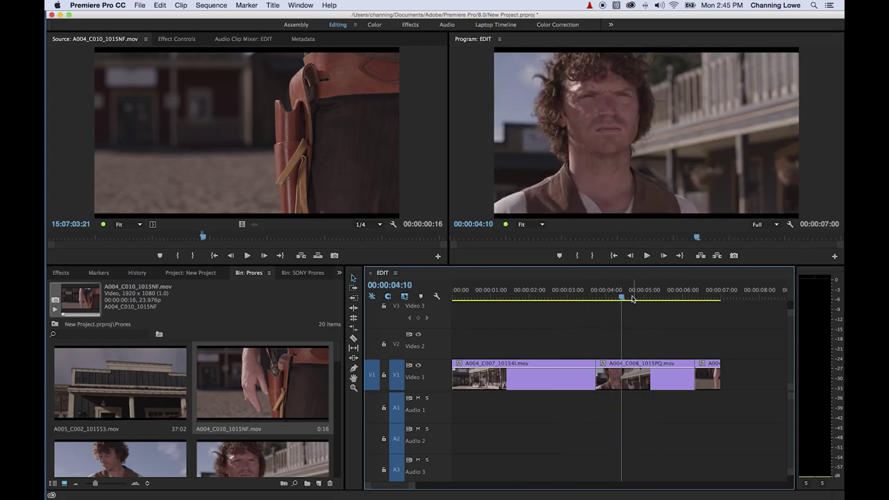
pyautogui.click(492, 297)
pyautogui.click(453, 297)
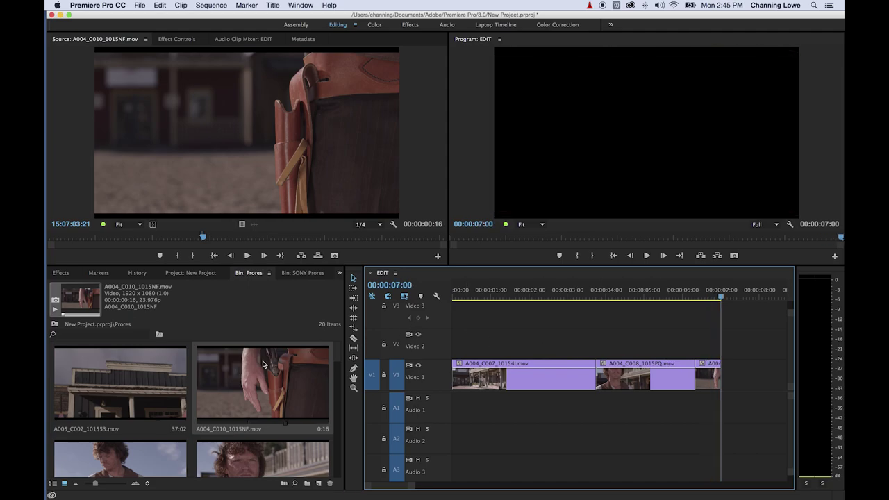
# Load A005_C002_101553.mov in the Source monitor and set its In point for a 6-second range
pyautogui.doubleClick(145, 391)
pyautogui.moveTo(223, 238)
pyautogui.mouseDown()
pyautogui.moveTo(183, 239)
pyautogui.moveTo(280, 241)
pyautogui.moveTo(218, 238)
pyautogui.mouseUp()
pyautogui.press('i')
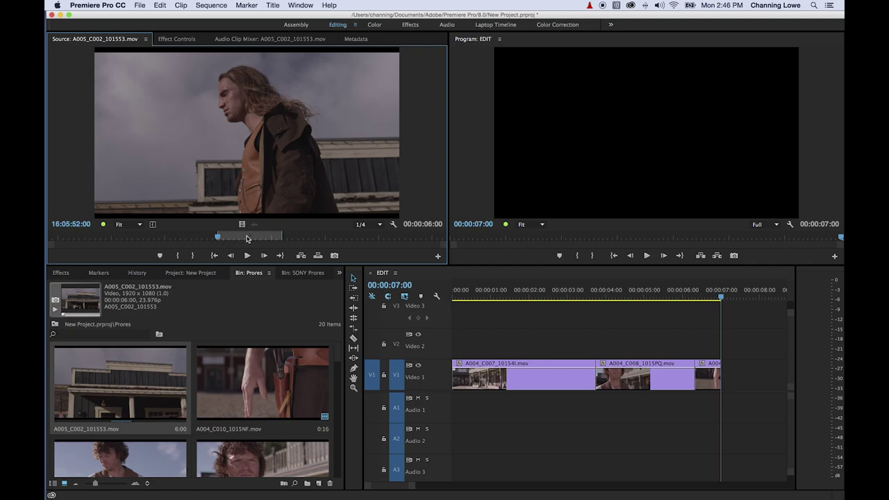